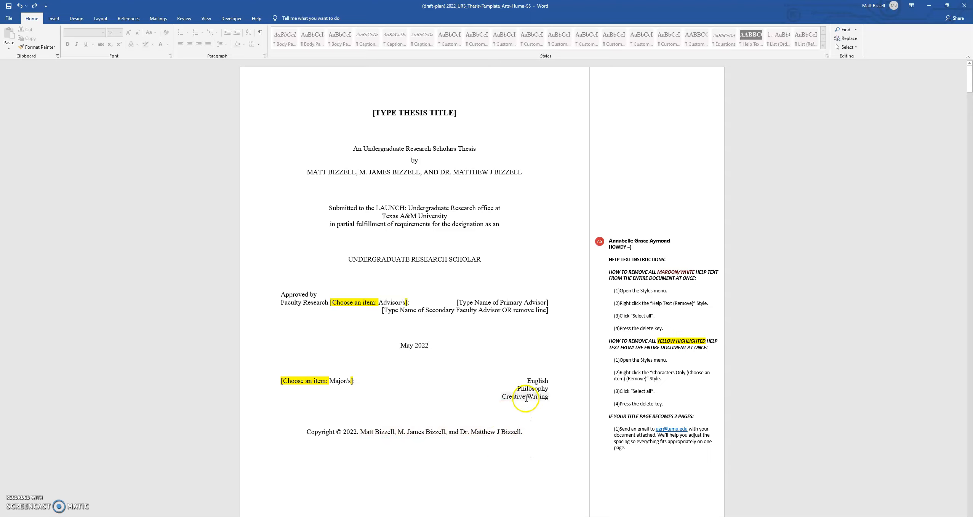
Add a superscript 1 after the first author's name on the title page
scroll(444, 319, down, 10)
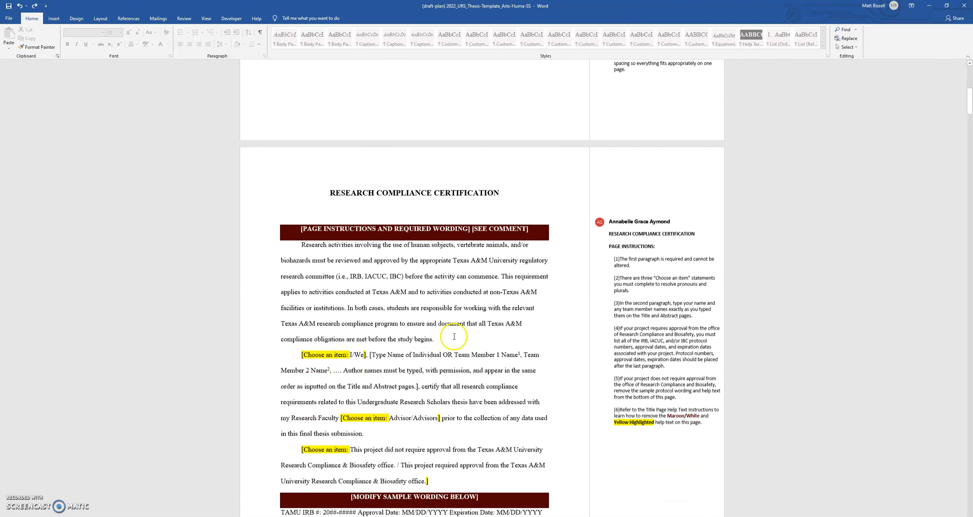
scroll(438, 316, down, 7)
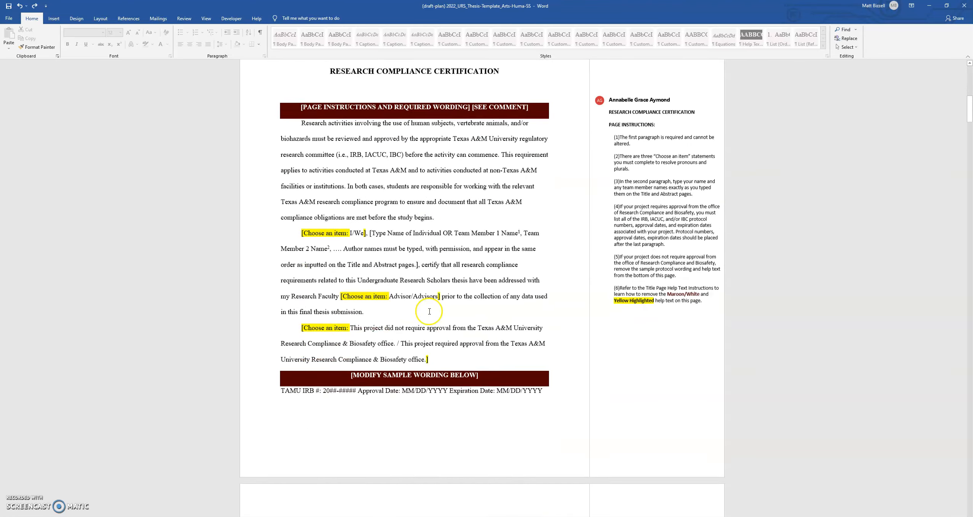
scroll(423, 305, down, 20)
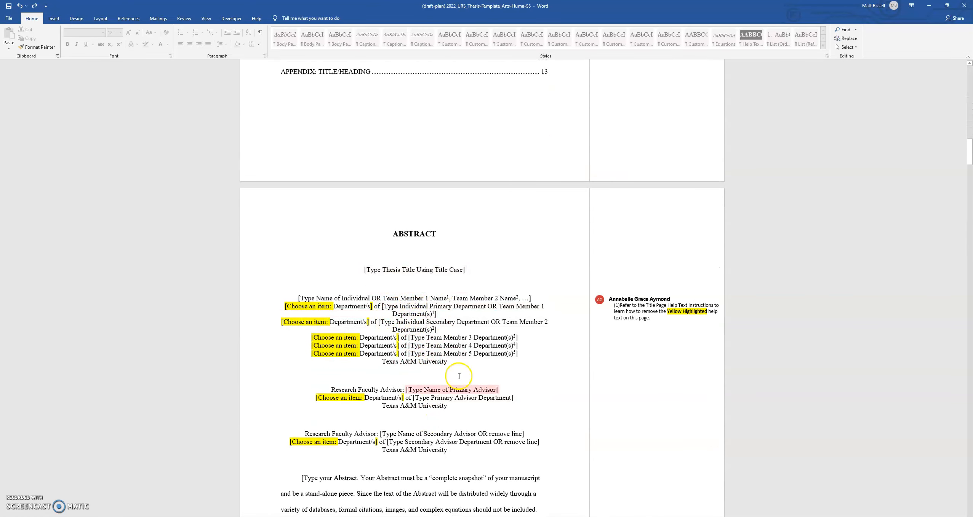
scroll(473, 403, up, 1)
scroll(473, 404, up, 18)
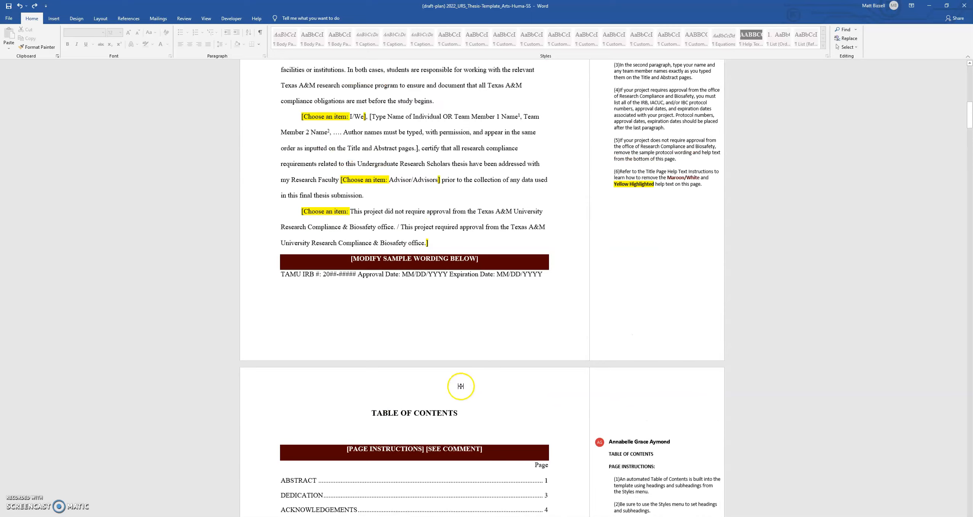
scroll(455, 383, up, 9)
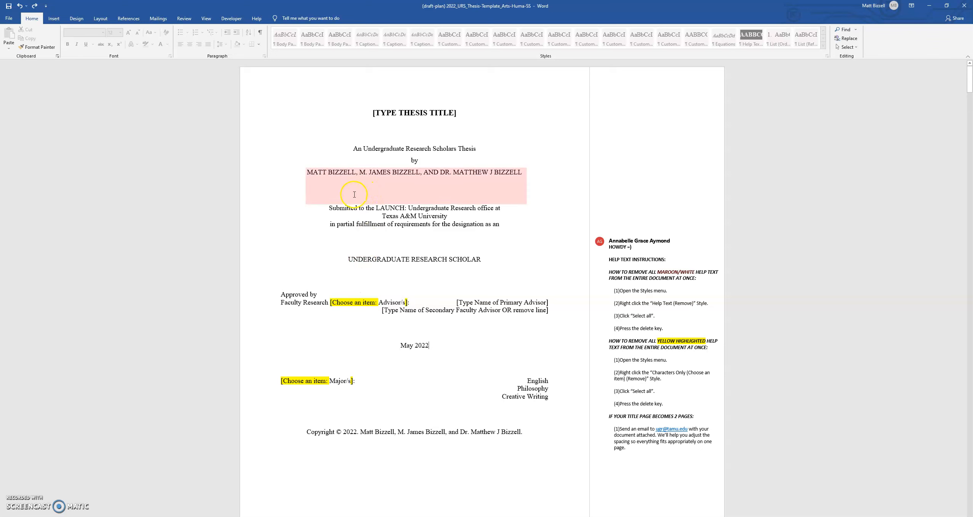
click(356, 176)
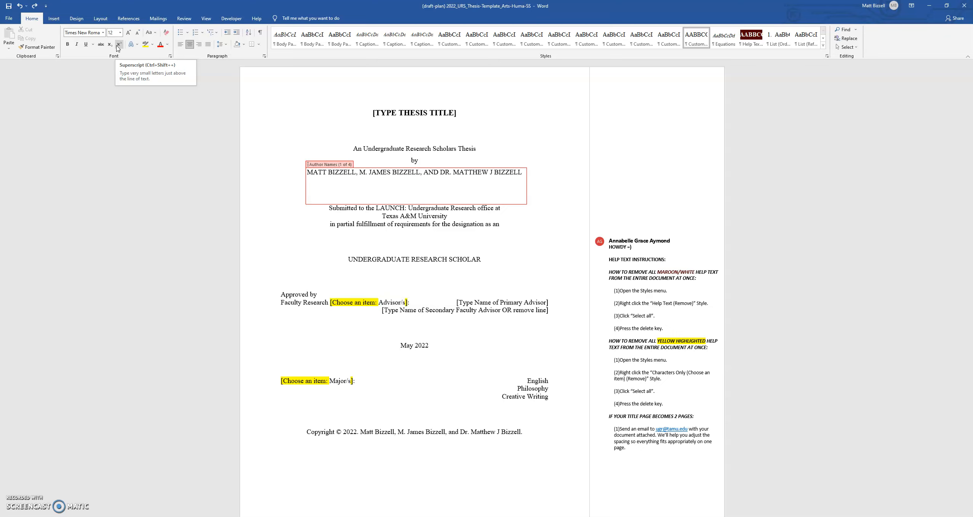
click(118, 45)
text(1)
Add superscript 2 and 3 after the second and third authors' names
click(420, 170)
text(,)
click(119, 45)
text(2)
click(524, 173)
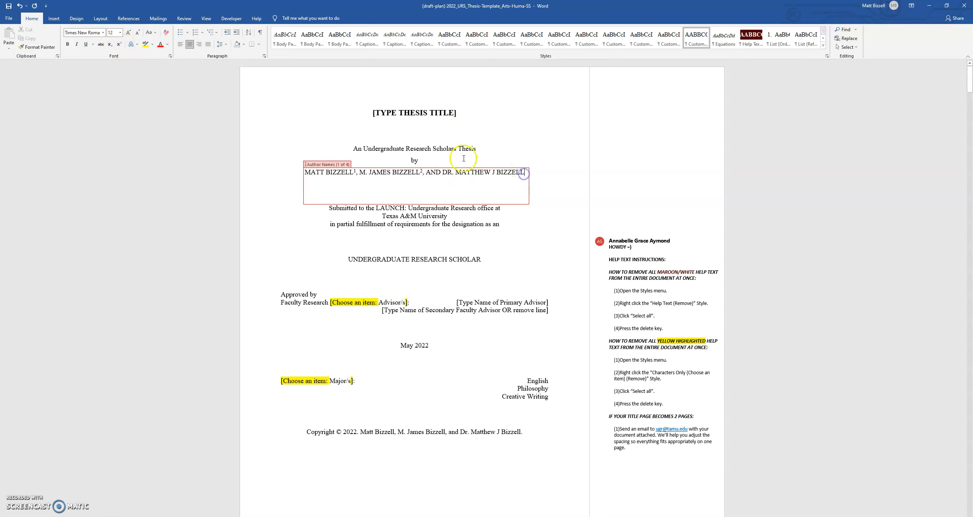
click(119, 44)
text(3)
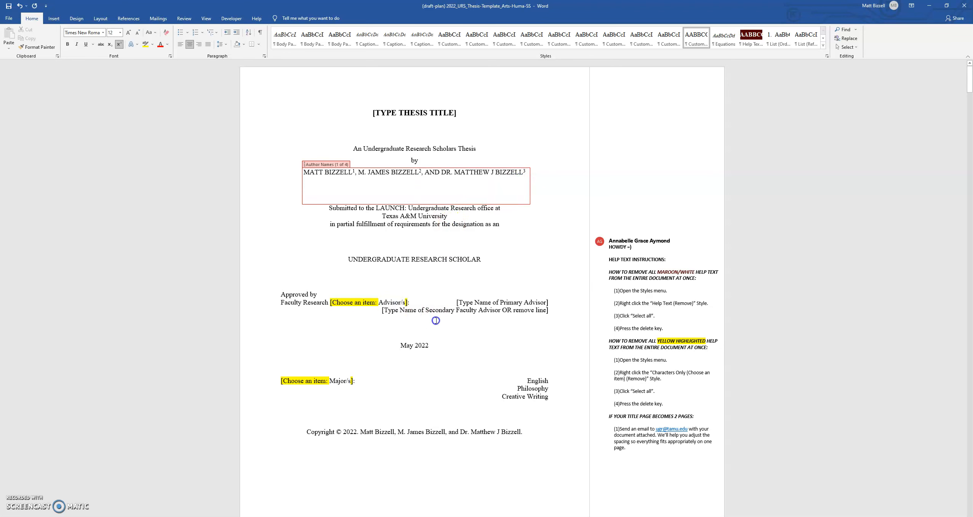
Add a superscript 1 after the first author on the copyright line
scroll(451, 228, down, 1)
click(412, 396)
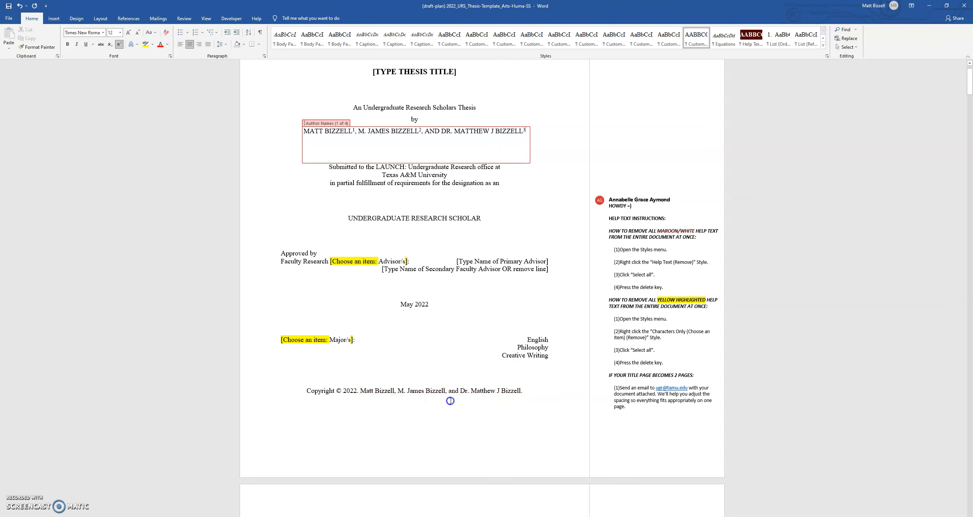
click(393, 391)
click(120, 44)
text(1)
Add superscript 2 and 3 after the second and third authors on the copyright line
click(447, 391)
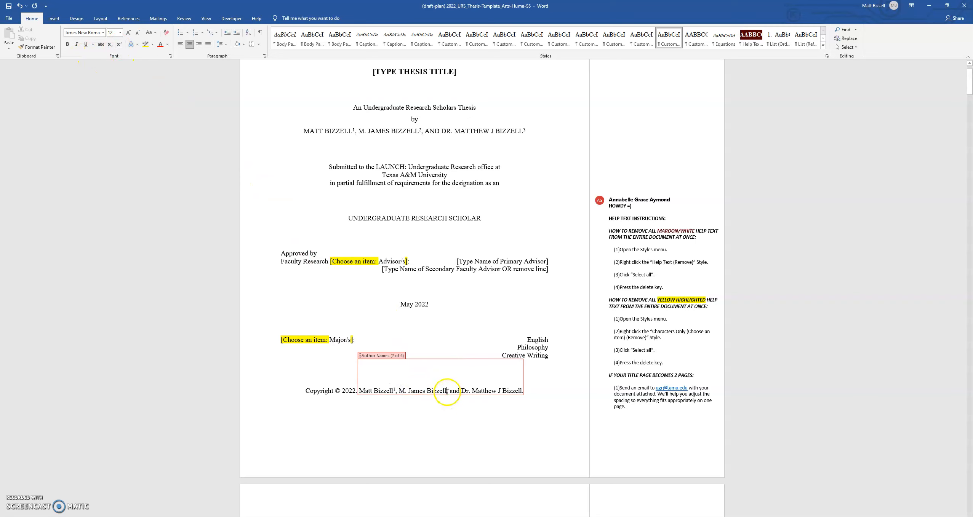
click(119, 44)
text(2,)
click(524, 391)
click(118, 46)
text(3)
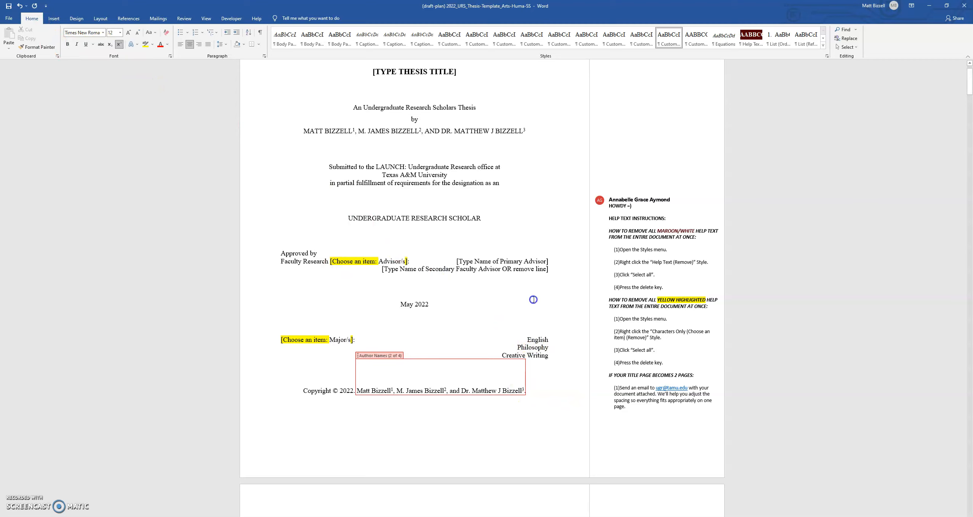
click(553, 347)
click(552, 340)
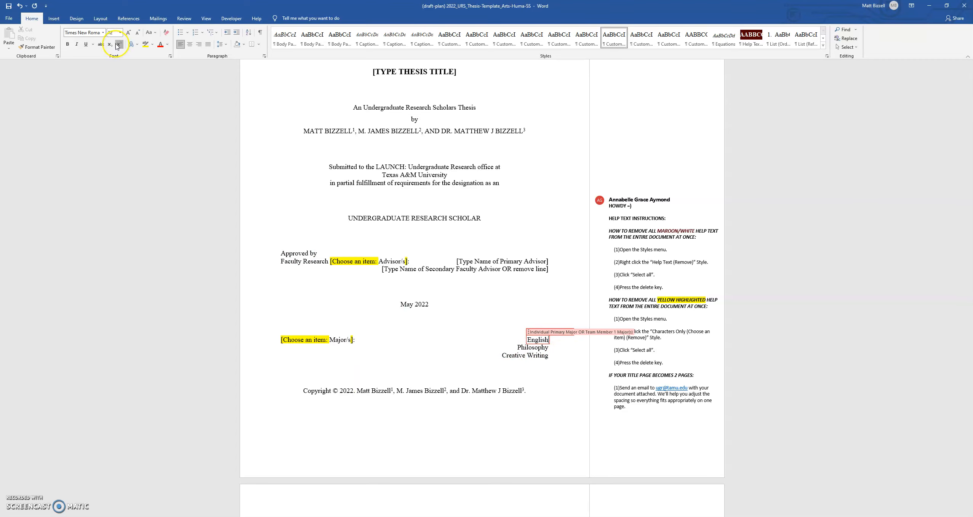
Add superscript 2 after Philosophy and superscript 3 after Creative Writing
click(553, 347)
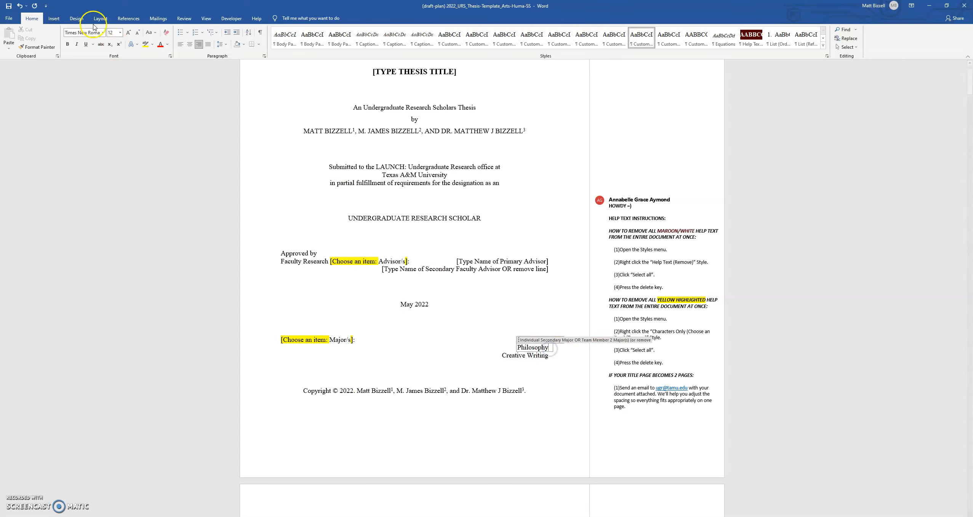
click(119, 45)
text(2)
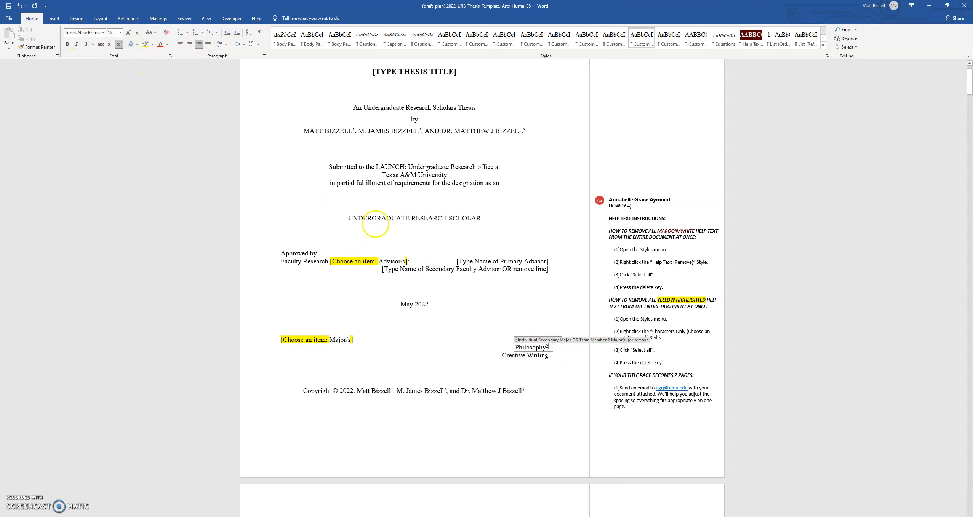
click(549, 356)
click(119, 45)
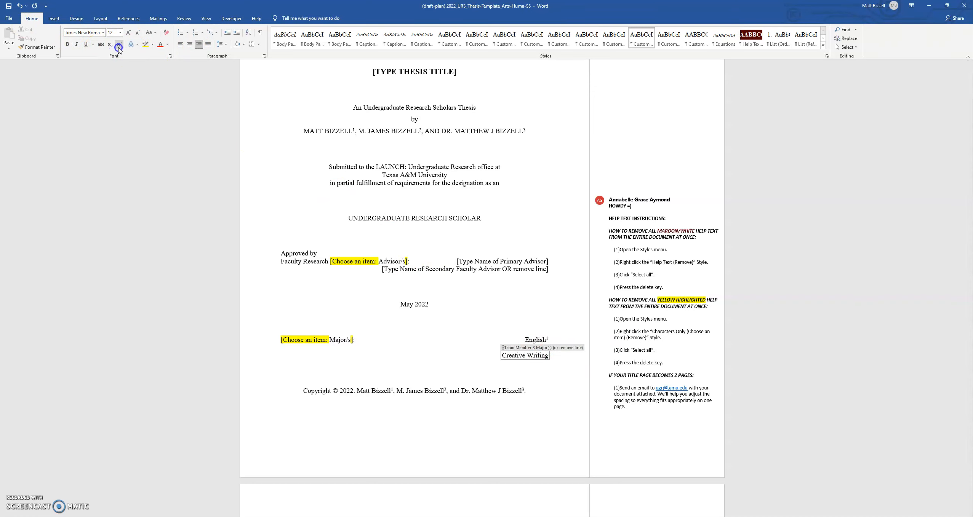
text(3)
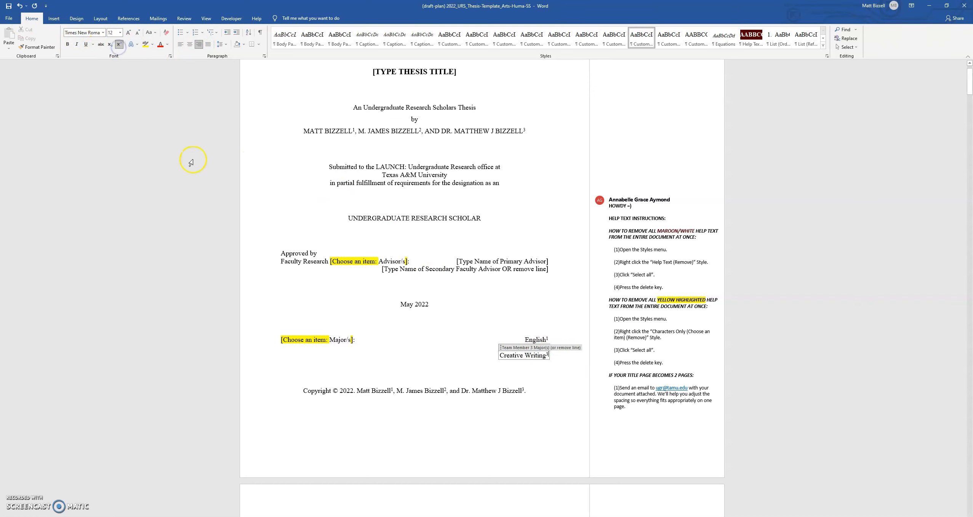
click(489, 309)
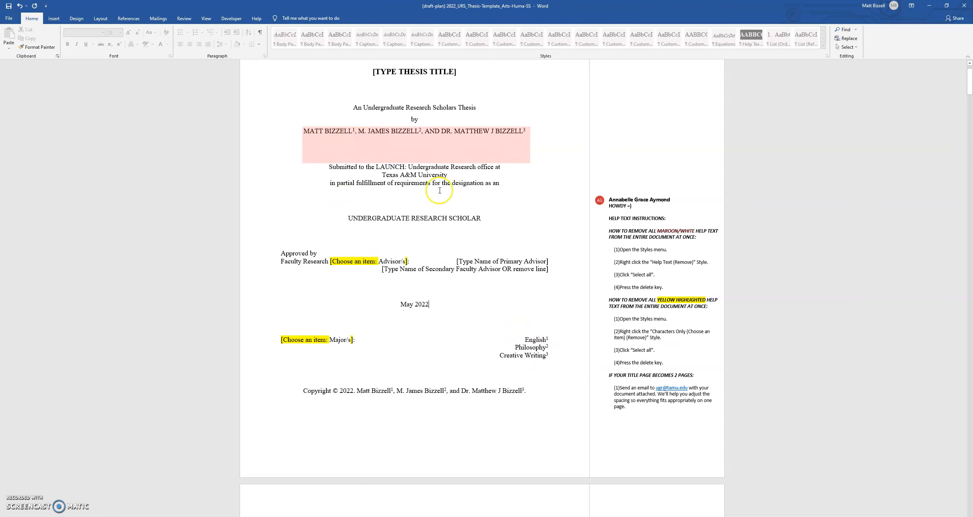
Add a superscript '1,' before the 2 so Philosophy reads Philosophy¹,²
click(548, 348)
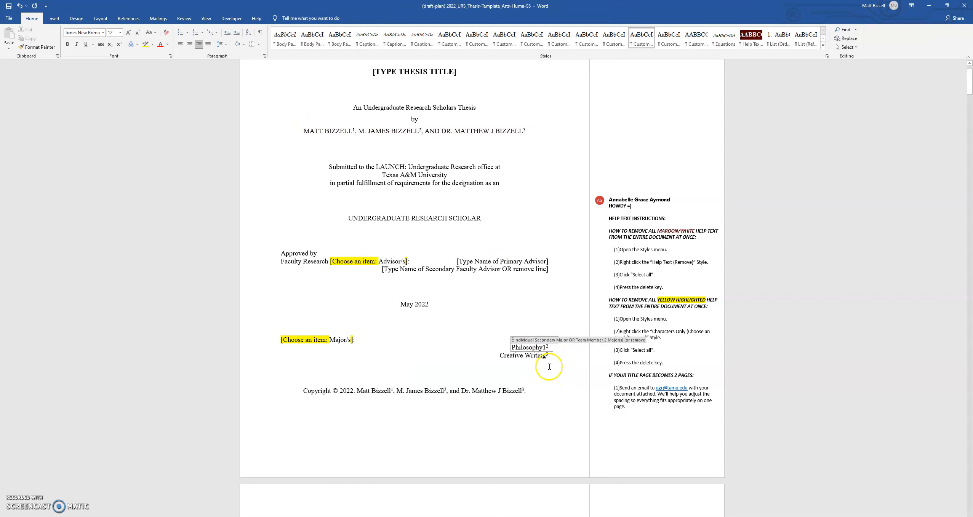
key(ctrl+shift+plus)
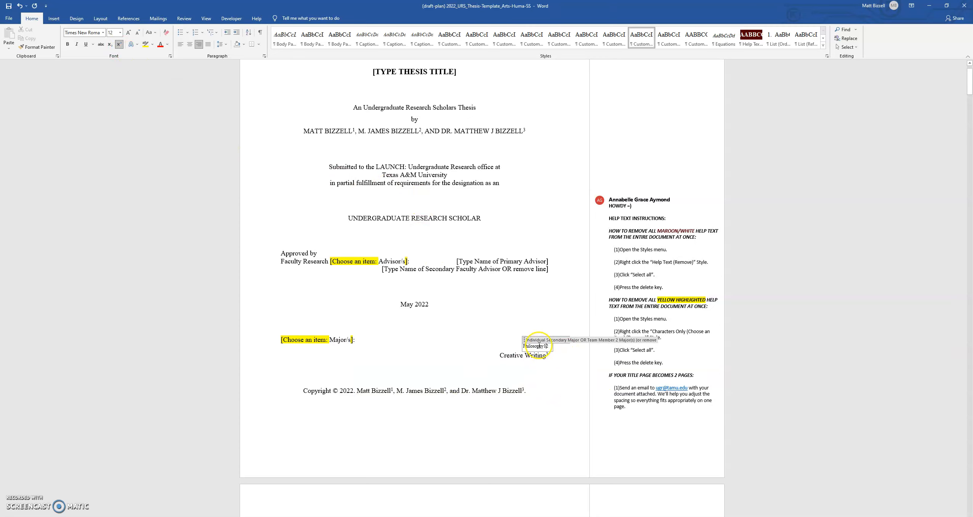
key(ctrl+z)
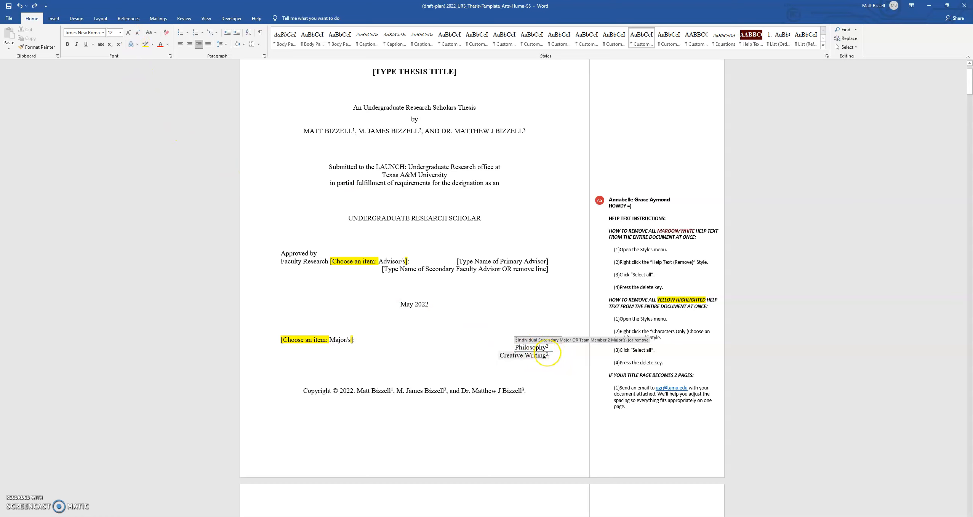
text(1)
click(561, 347)
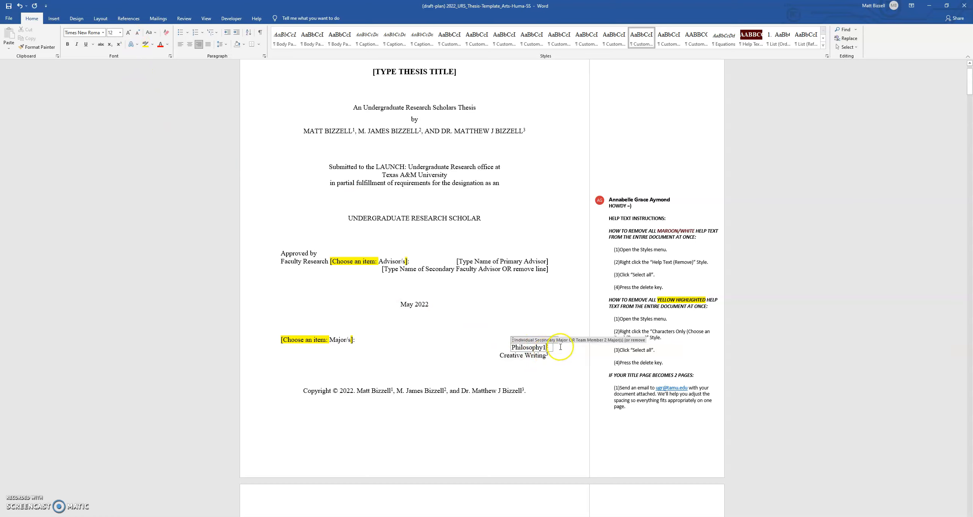
drag(545, 347, 542, 348)
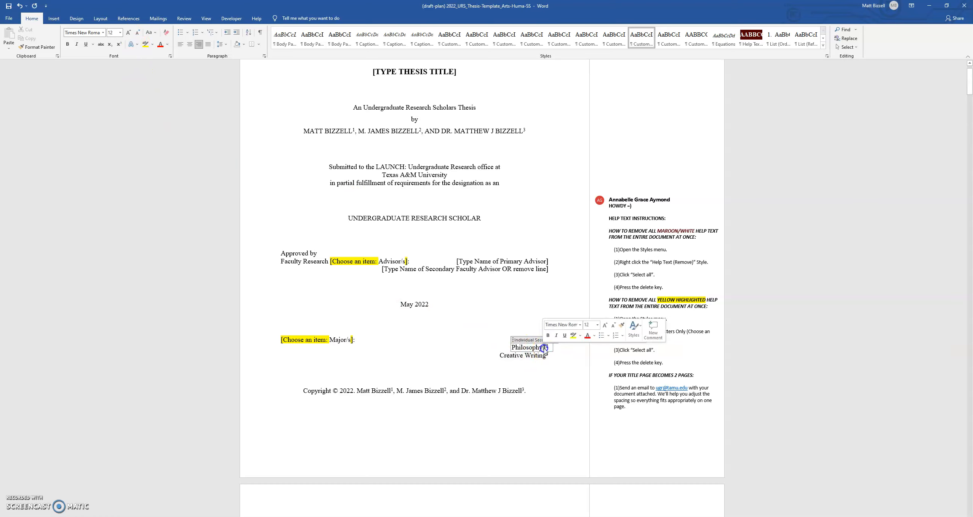
click(119, 44)
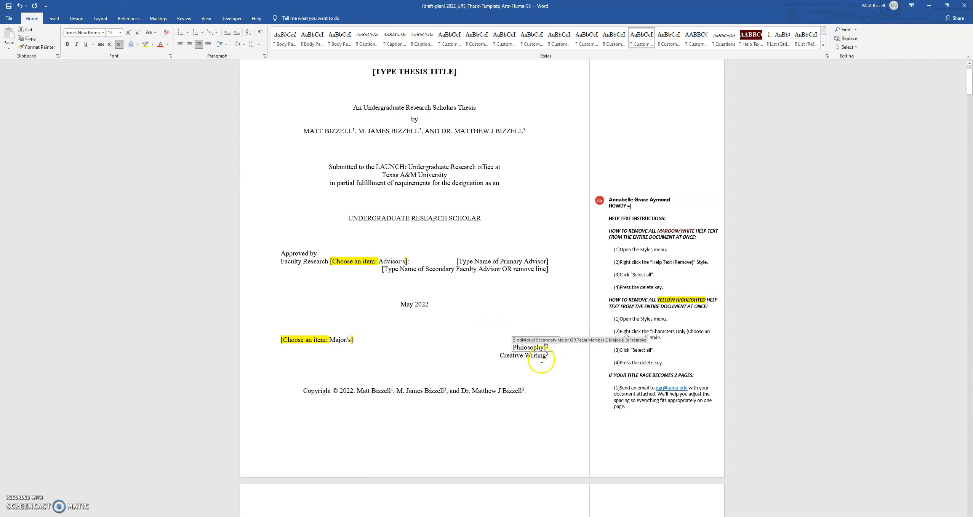
click(548, 348)
text(,)
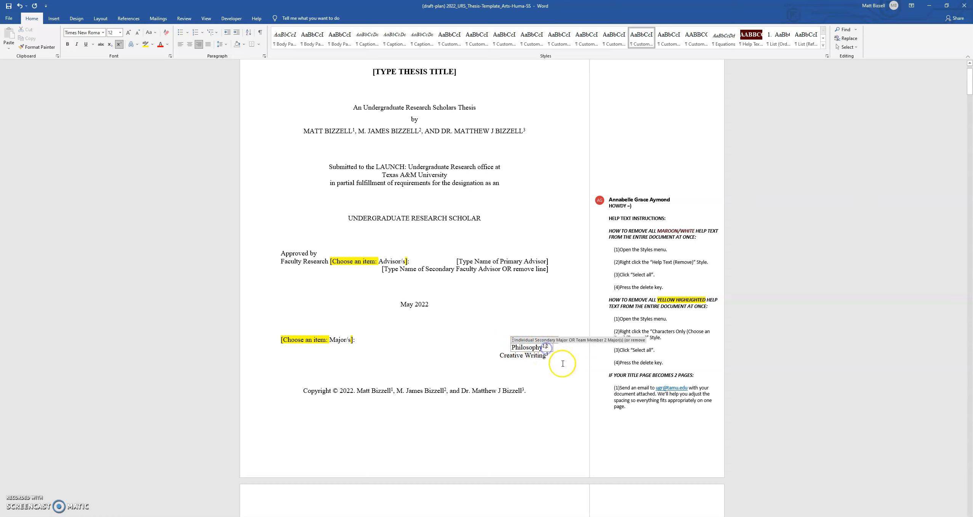
Add a superscript '1,' so Creative Writing reads Creative Writing¹,³
click(547, 357)
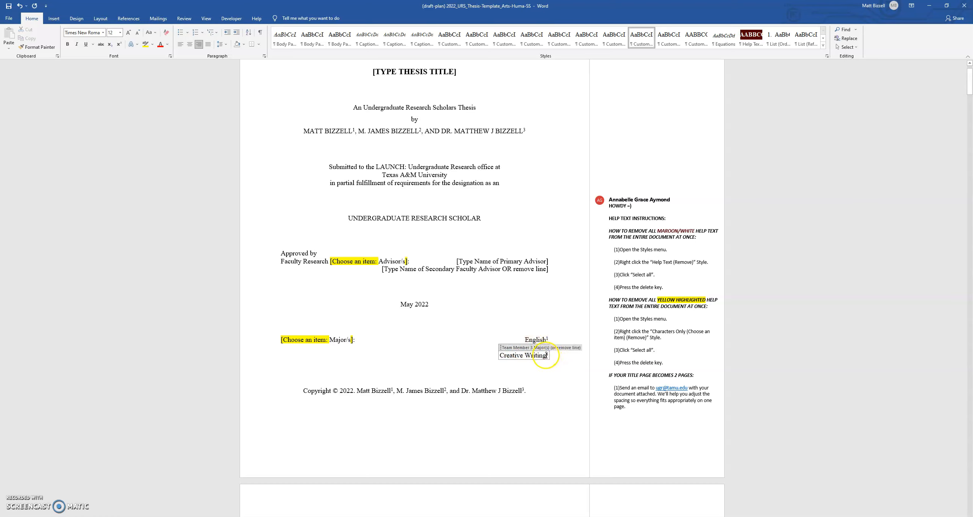
text(1)
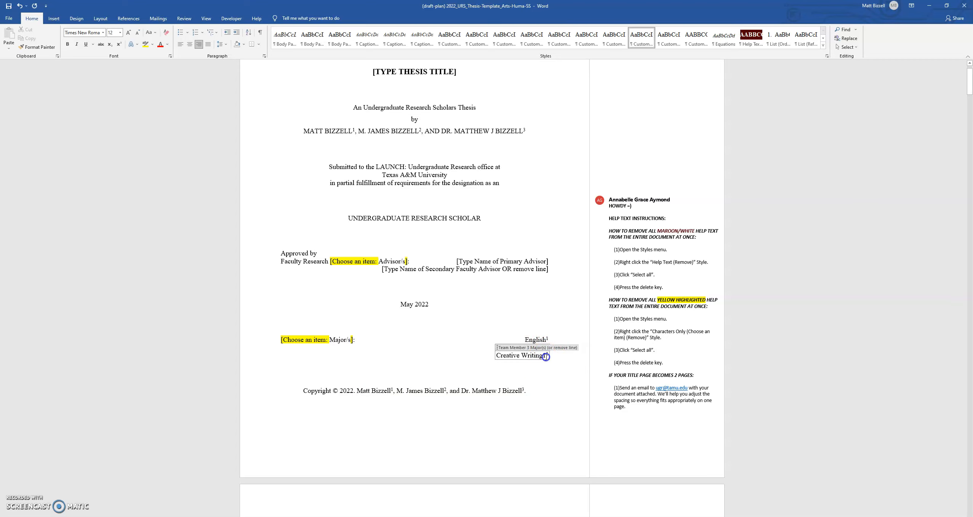
click(118, 44)
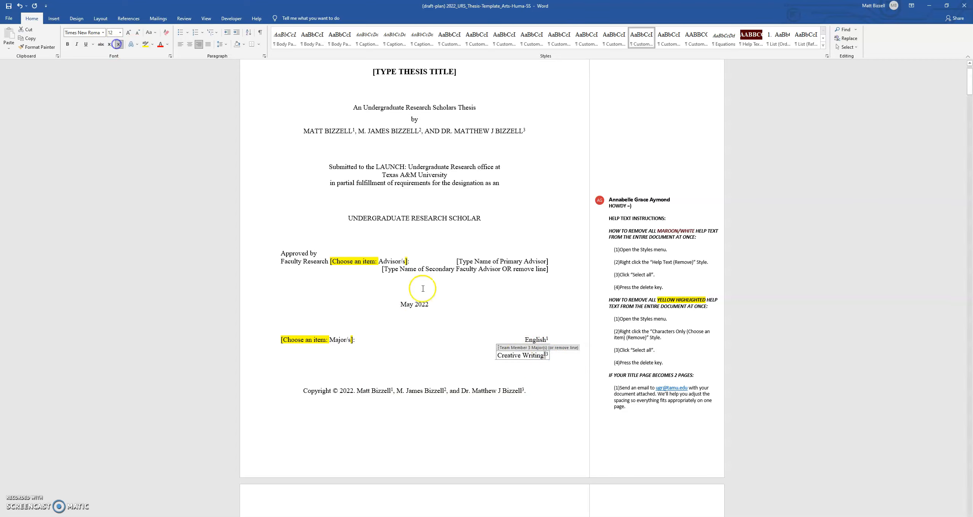
text(,3)
click(555, 361)
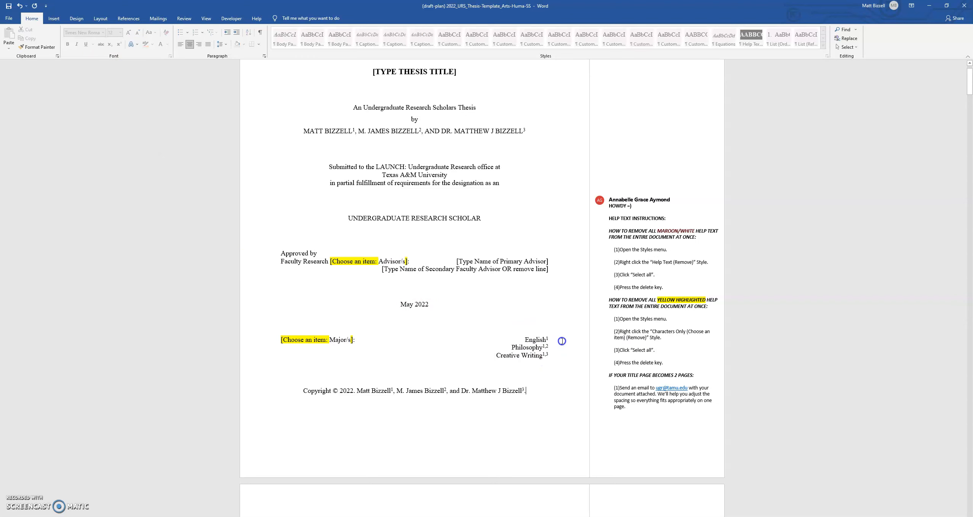
scroll(539, 354, up, 1)
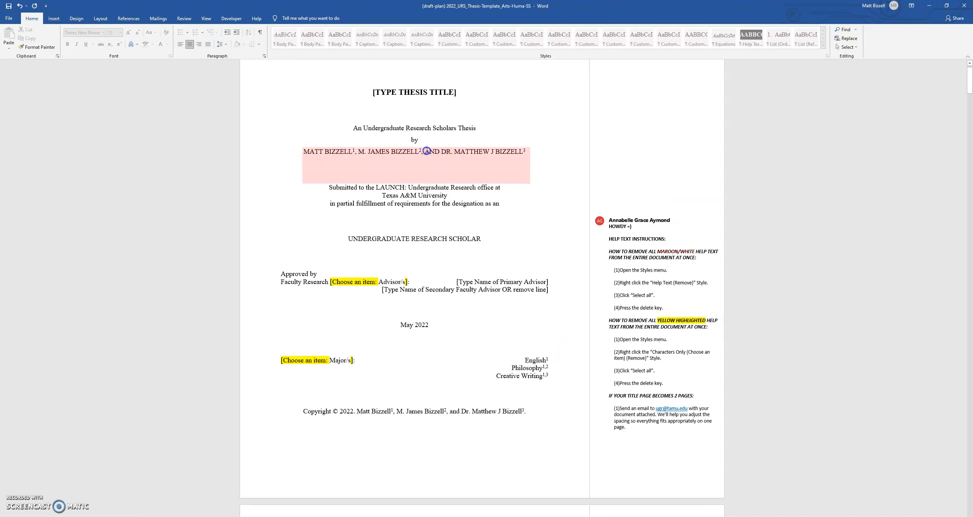
click(541, 379)
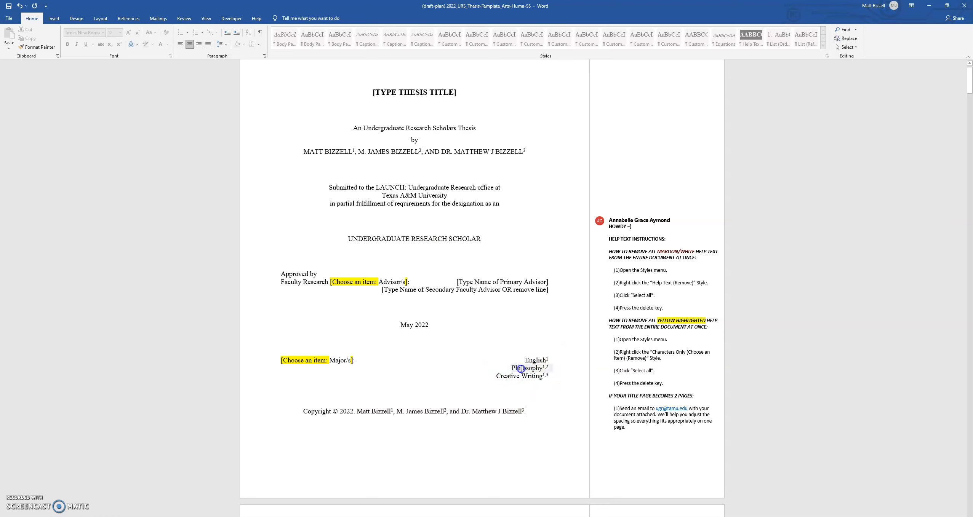
Delete the Creative Writing major line
click(550, 376)
key(BackSpace)
key(BackSpace)
key(BackSpace)
key(BackSpace)
key(BackSpace)
key(BackSpace)
key(BackSpace)
key(BackSpace)
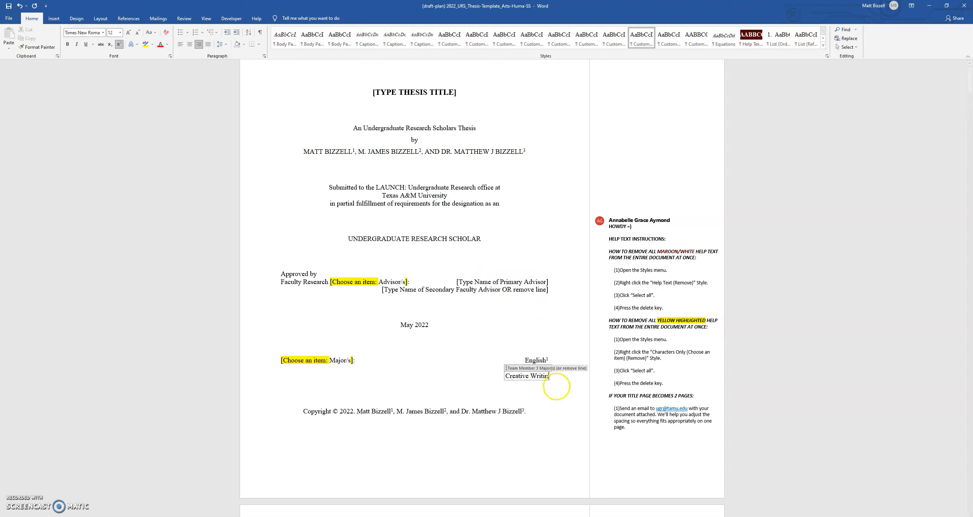
key(BackSpace)
key(BackSpace)
key(BackSpace)
key(BackSpace)
key(BackSpace)
key(BackSpace)
key(BackSpace)
key(BackSpace)
key(BackSpace)
key(BackSpace)
key(BackSpace)
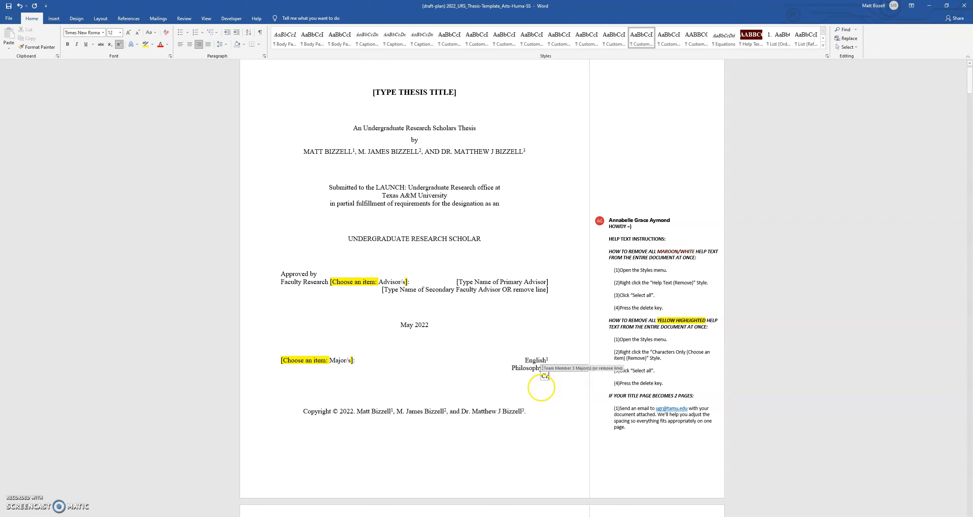
key(BackSpace)
key(BackSpace)
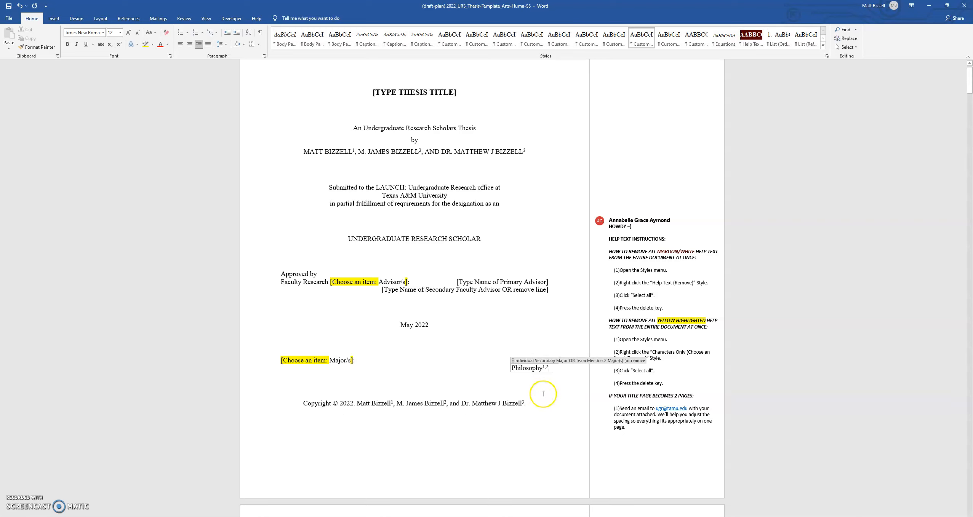
click(563, 375)
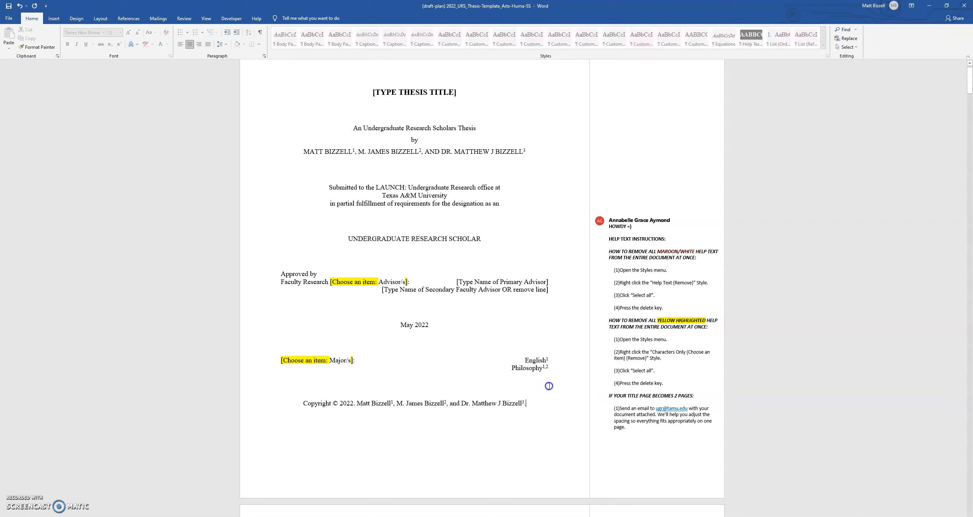
Add ', 3' after English's superscript 1 so it reads English¹,³
click(550, 360)
text(, 3)
click(568, 379)
Append 'and Creative Writing' after English in the majors list
click(529, 362)
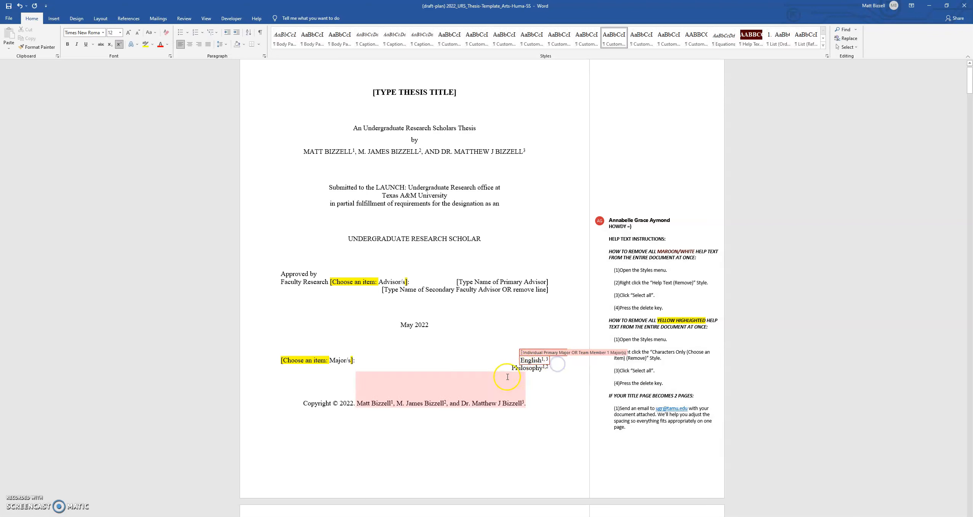
click(552, 380)
click(543, 363)
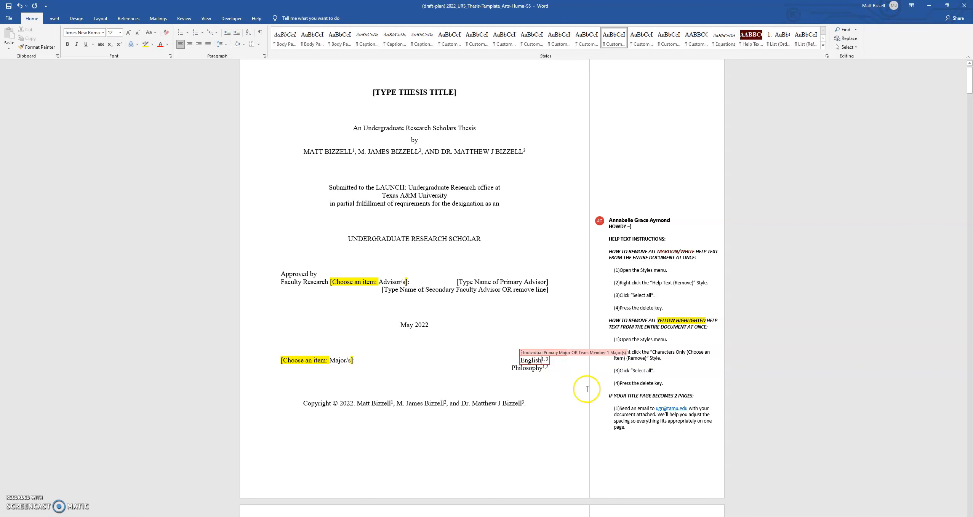
text(and Creative Writing)
Remove extra superscripts so the majors read English and Creative Writing¹ and Philosophy²
click(533, 378)
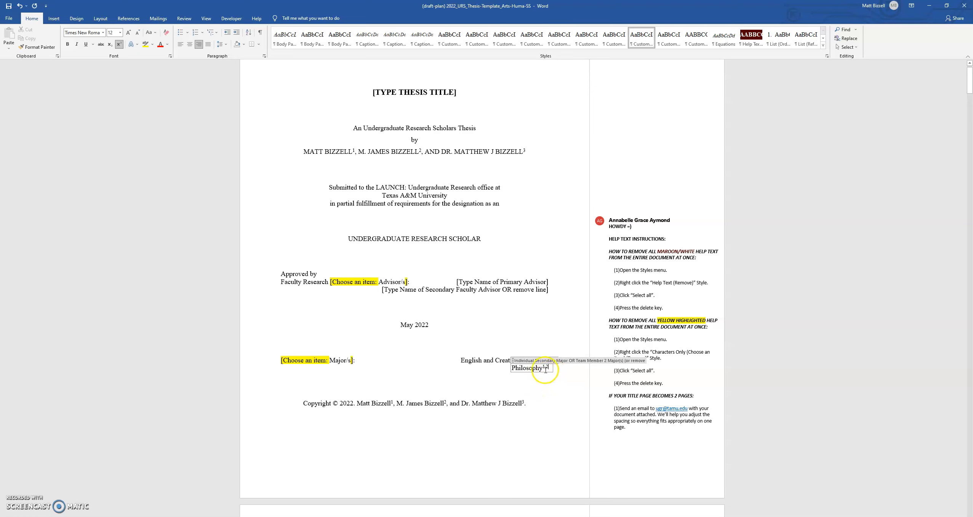
key(BackSpace)
key(BackSpace)
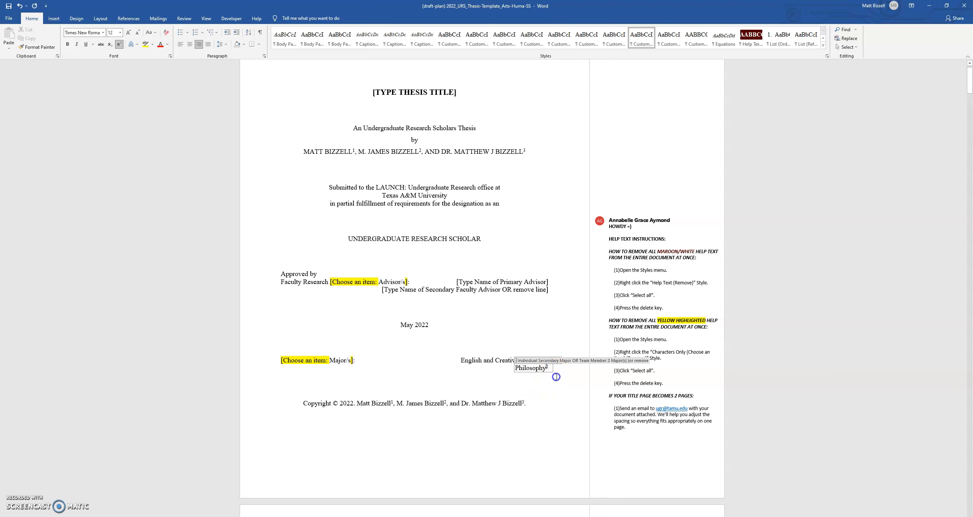
click(552, 363)
click(548, 359)
key(BackSpace)
key(BackSpace)
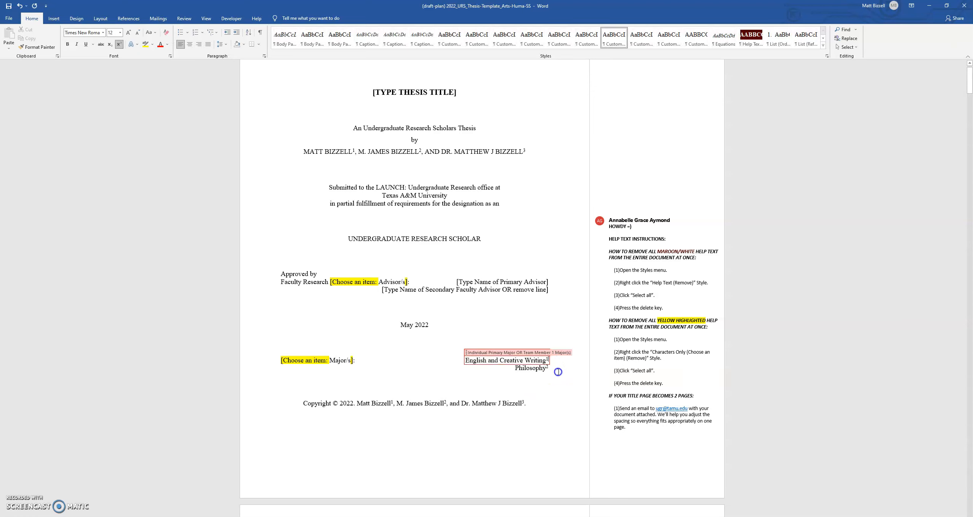
click(552, 369)
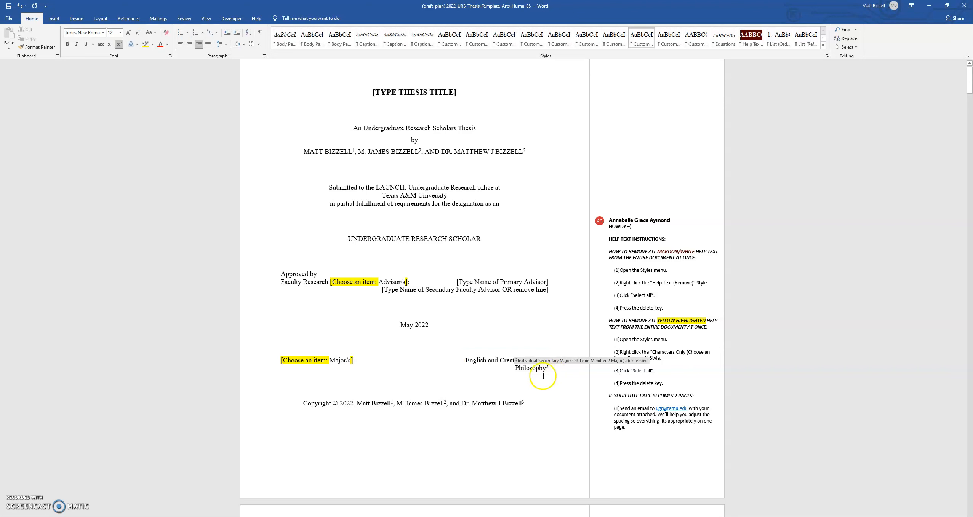
click(523, 370)
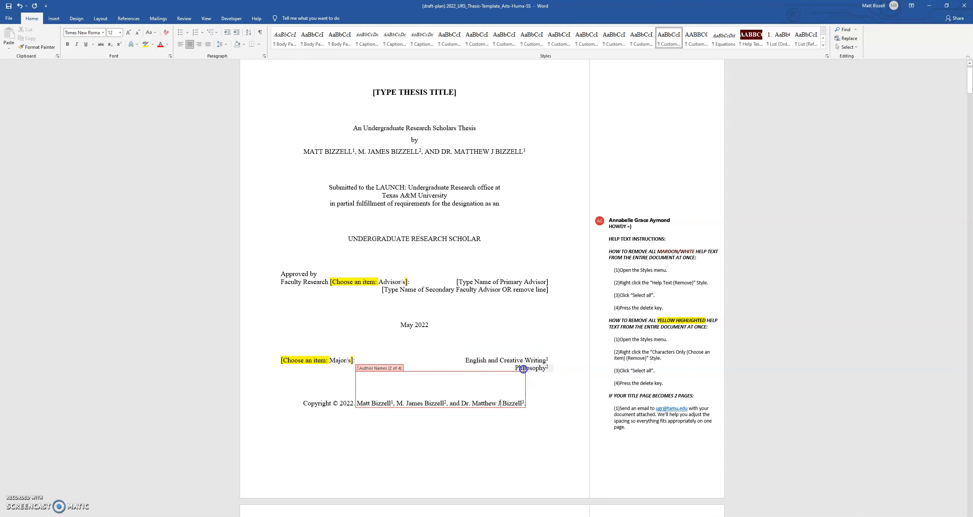
Delete the empty line below Philosophy in the majors block
click(546, 377)
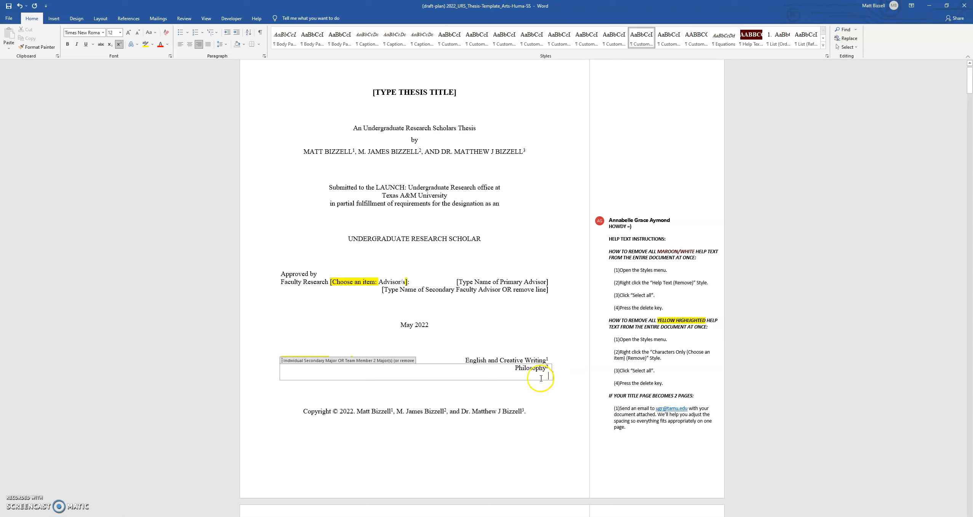
key(BackSpace)
key(BackSpace)
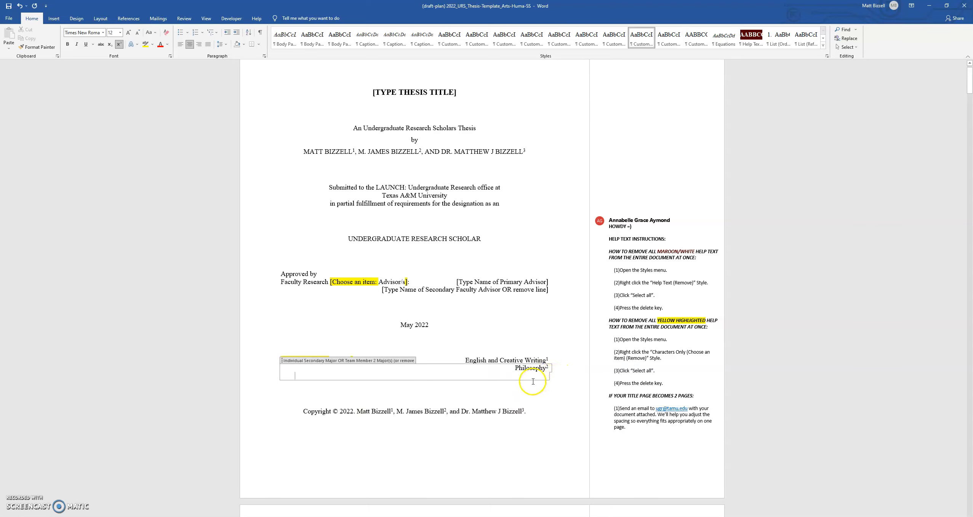
click(540, 393)
click(551, 369)
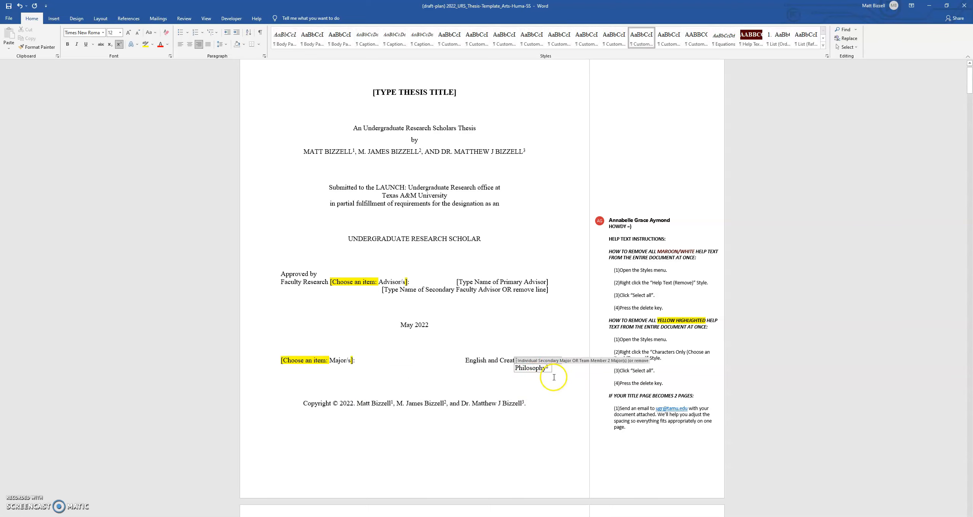
click(545, 373)
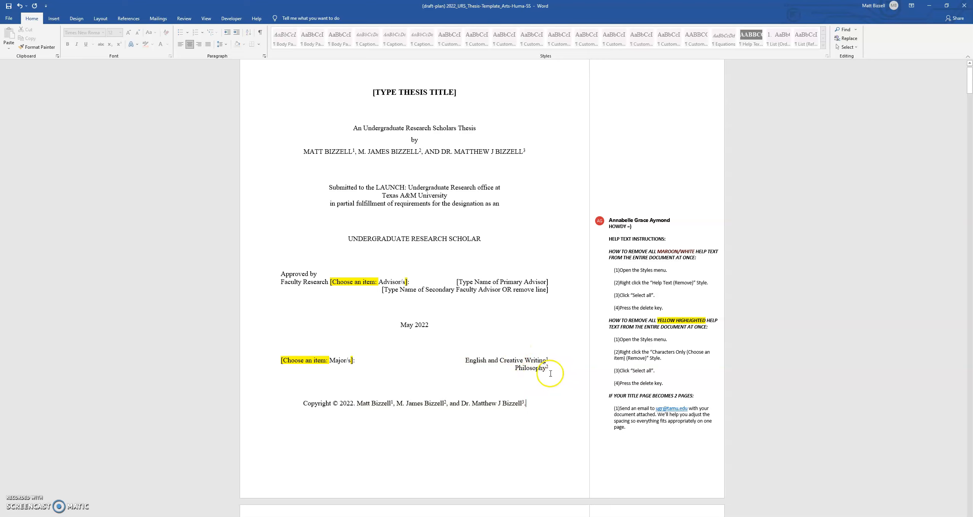
click(550, 412)
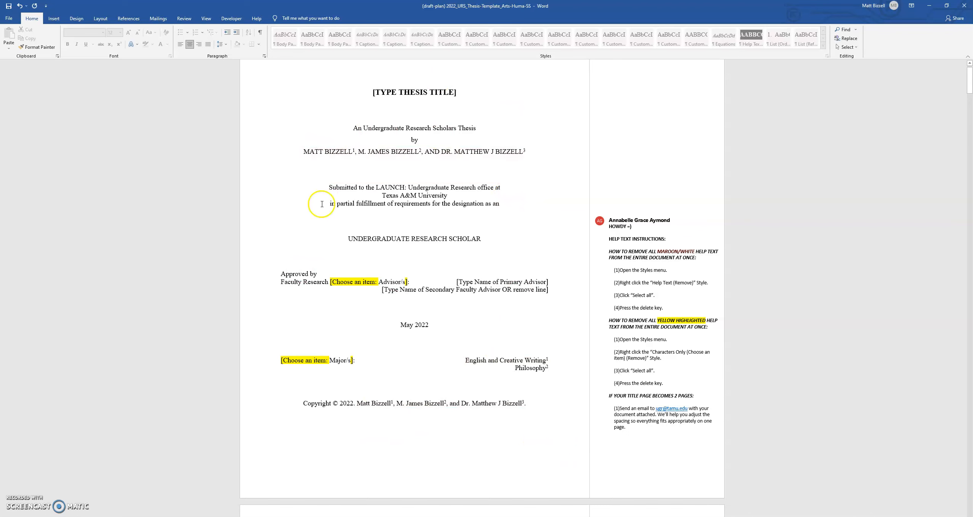
Scroll down past the Research Compliance and Table of Contents pages to the Abstract page
scroll(476, 277, down, 10)
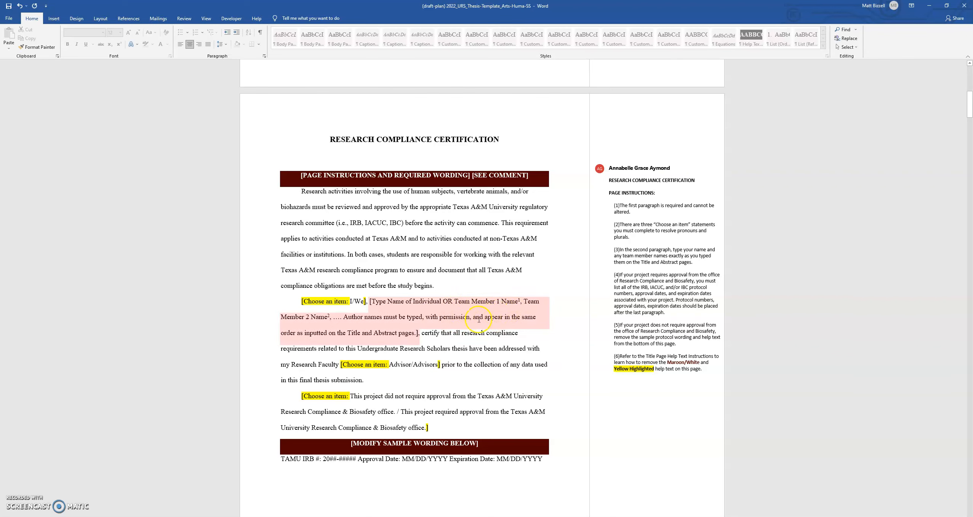
scroll(365, 325, up, 5)
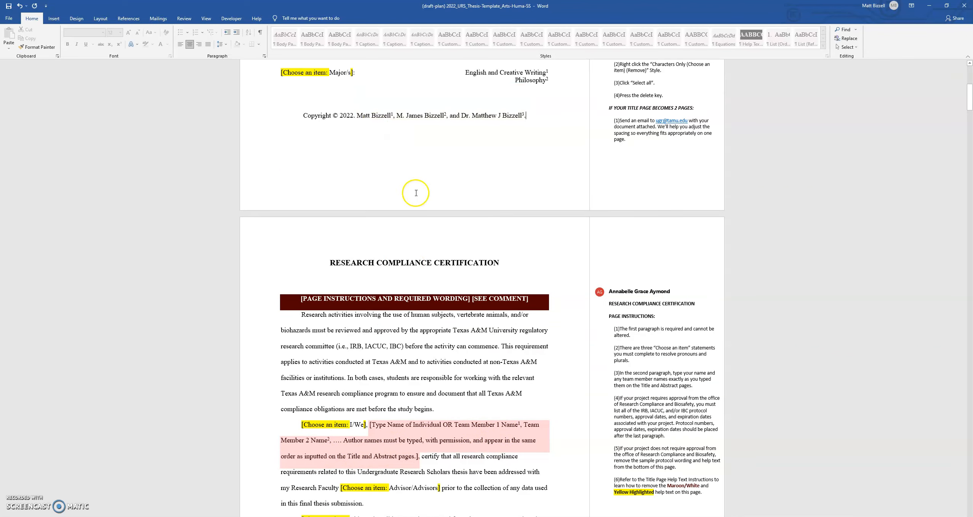
scroll(403, 165, down, 5)
scroll(418, 321, down, 20)
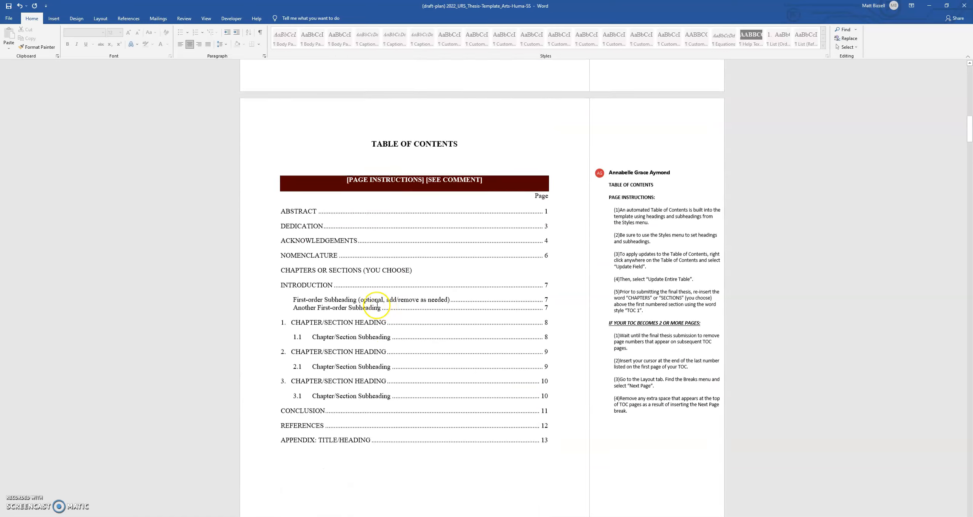
scroll(371, 293, down, 3)
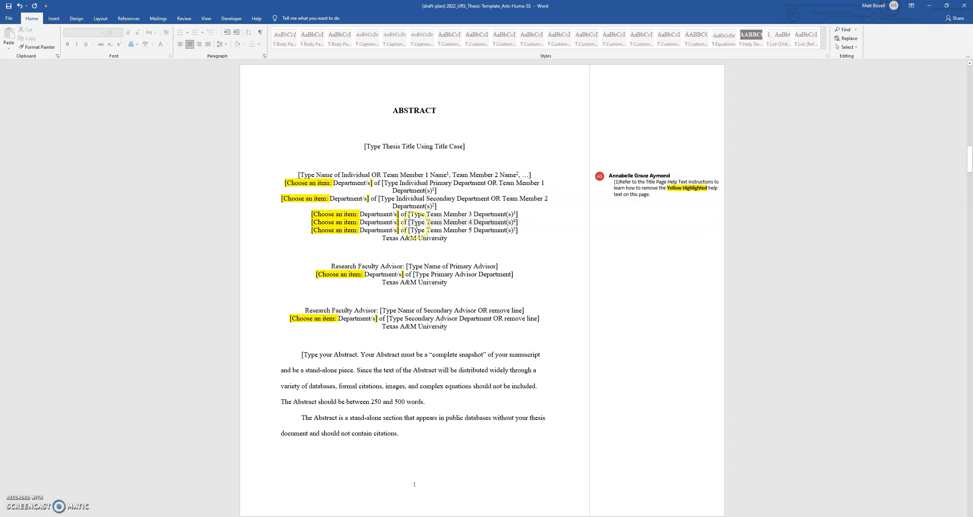
Enter the first author's name on the Abstract author line with superscript 1
click(411, 176)
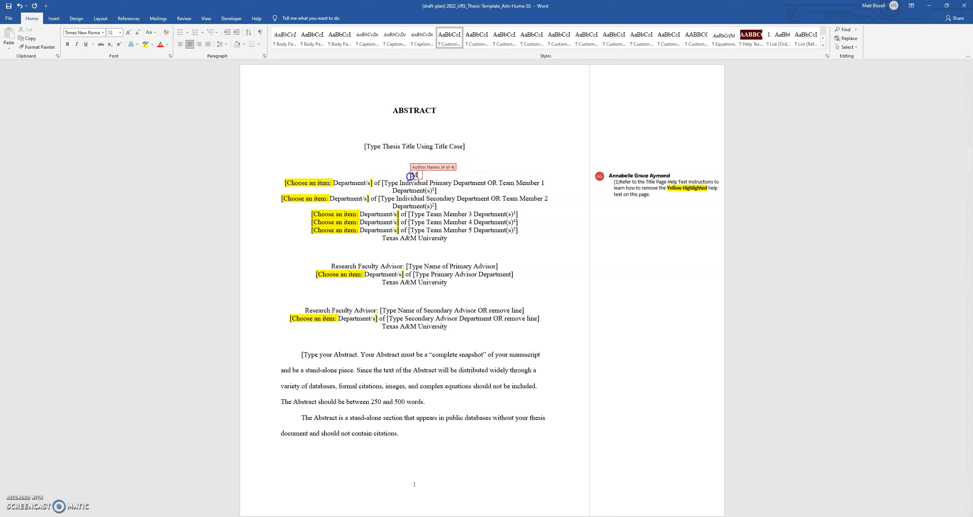
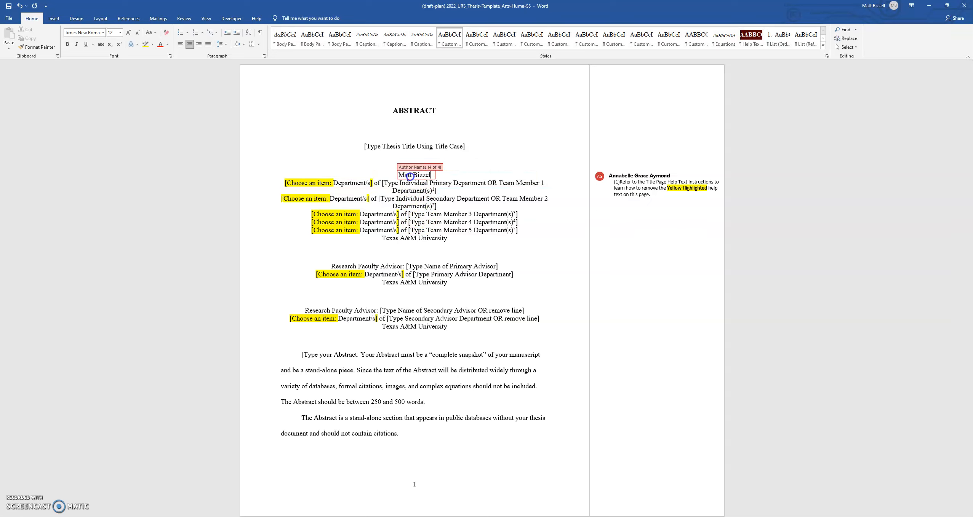
click(120, 44)
text(1)
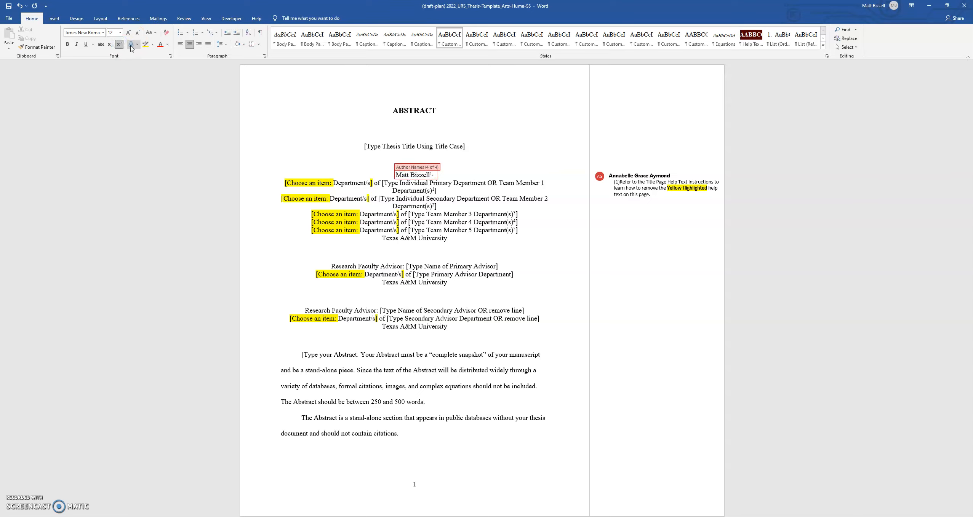
click(117, 41)
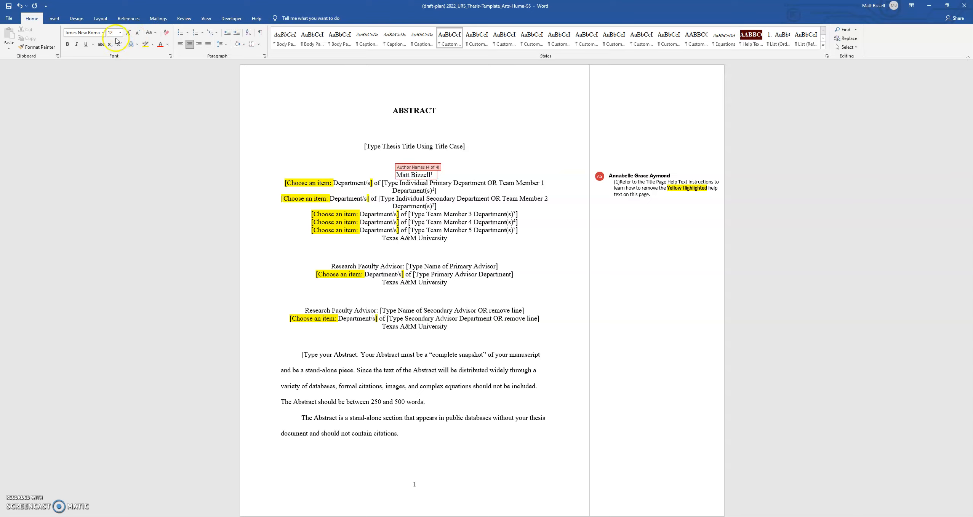
Add the second and third authors' names followed by superscript 2 and 3
click(119, 44)
text(2, a)
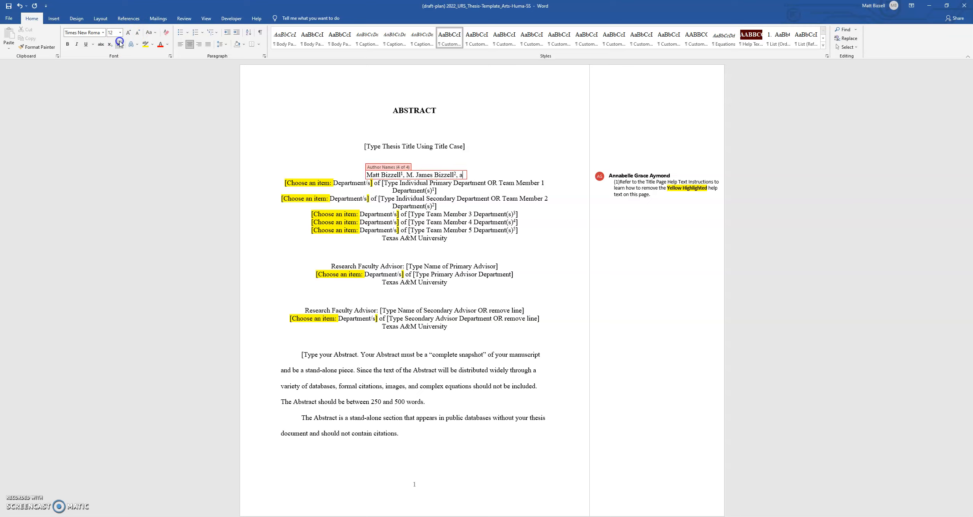
text(nd Dr.)
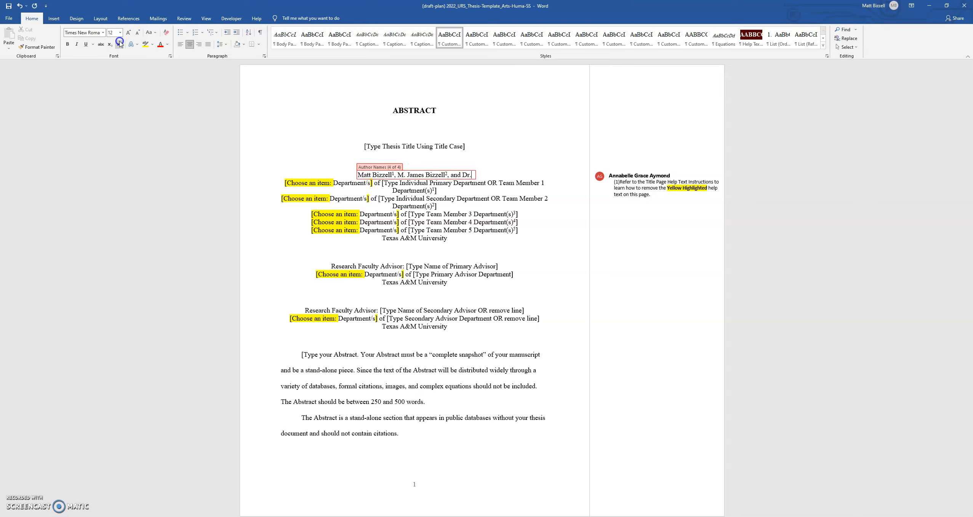
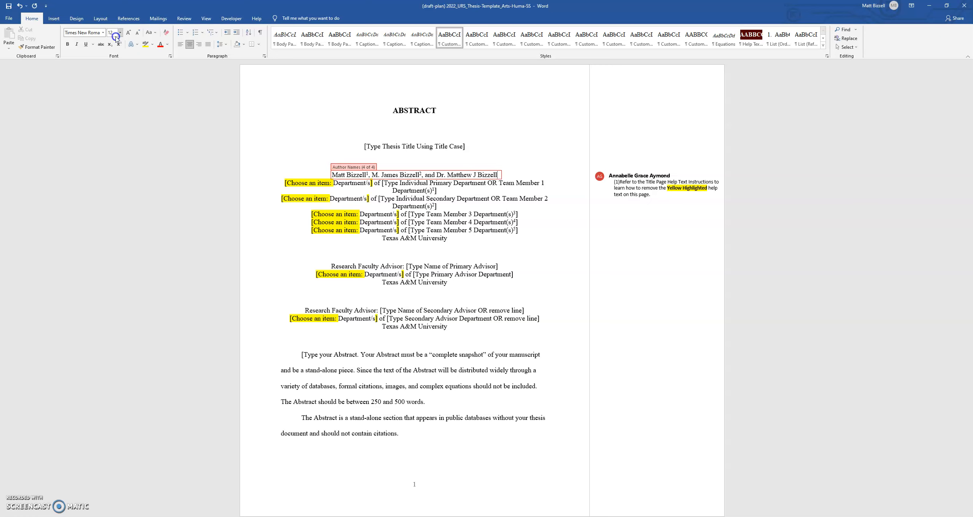
click(118, 45)
text(3)
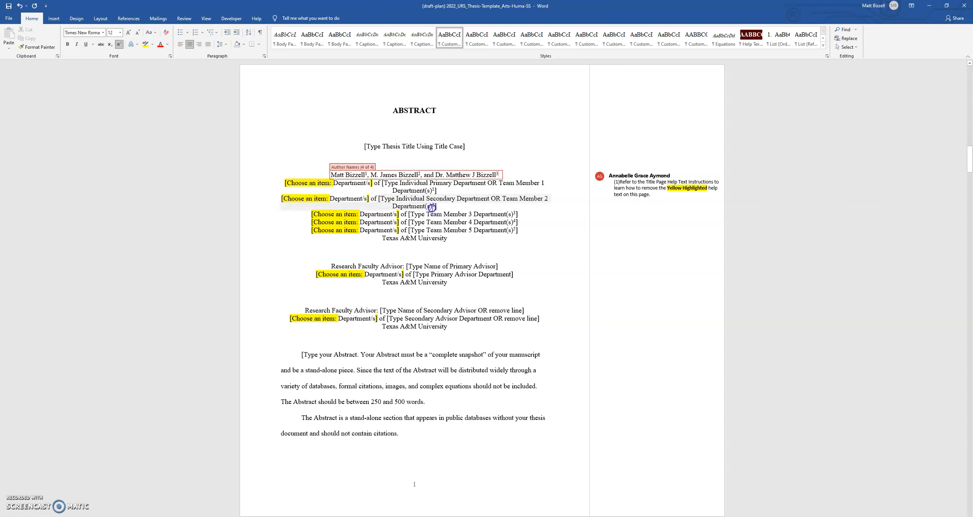
click(505, 185)
click(332, 137)
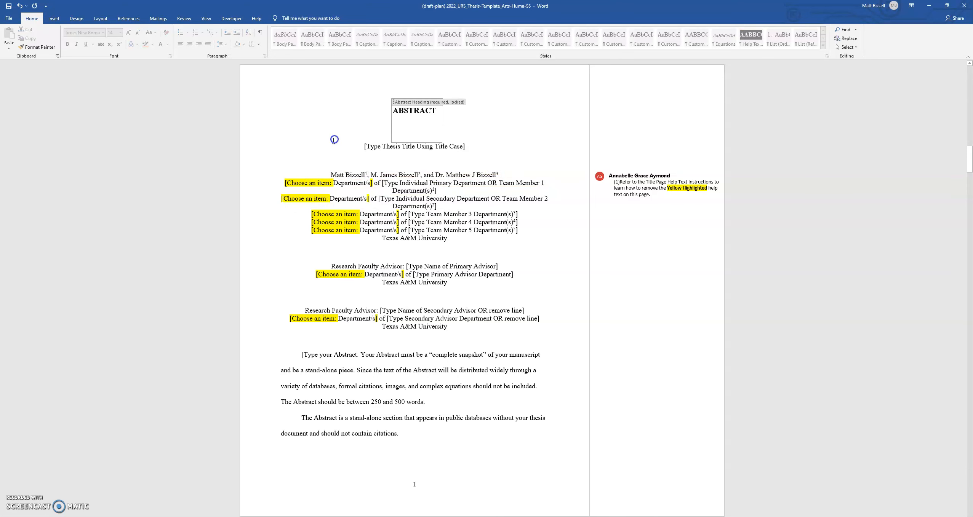
Fill the primary department with English plus superscript numbers and the secondary with Philosophy 3
click(405, 185)
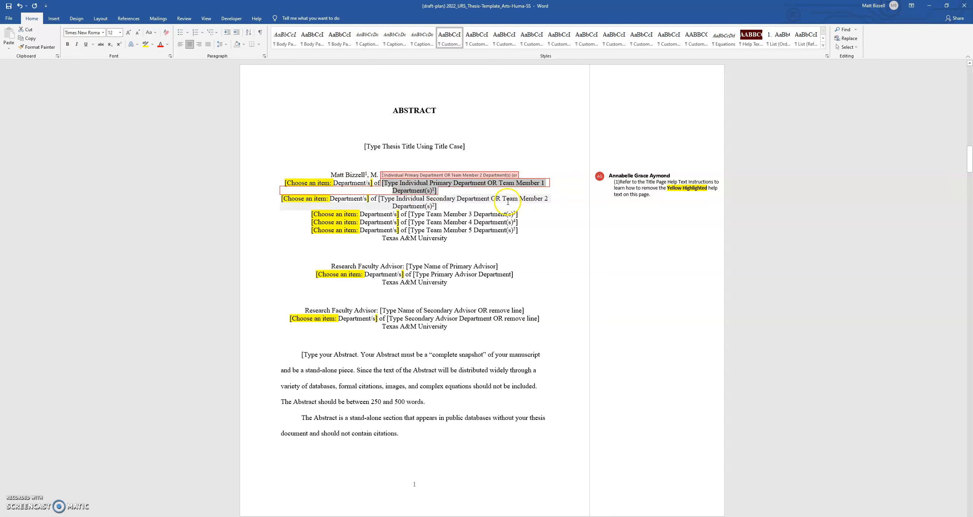
text(English)
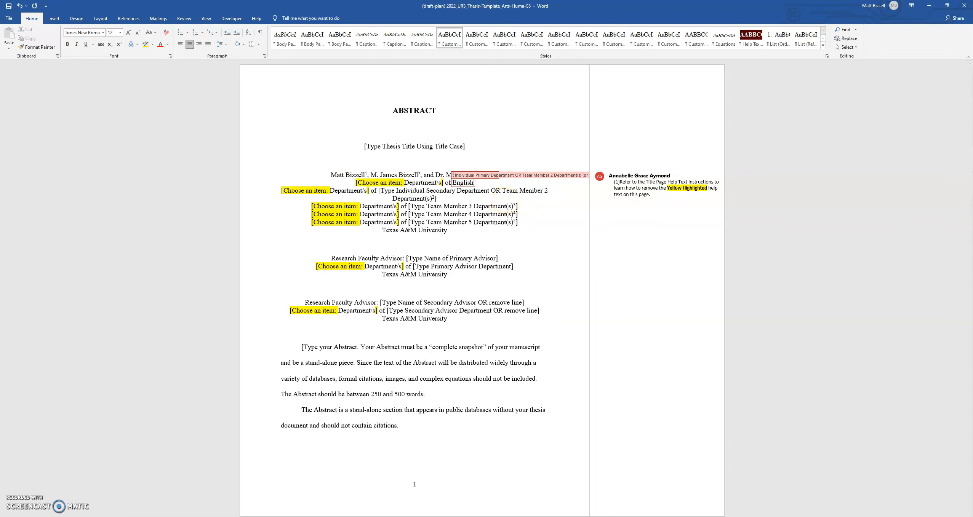
click(119, 44)
text(2,2)
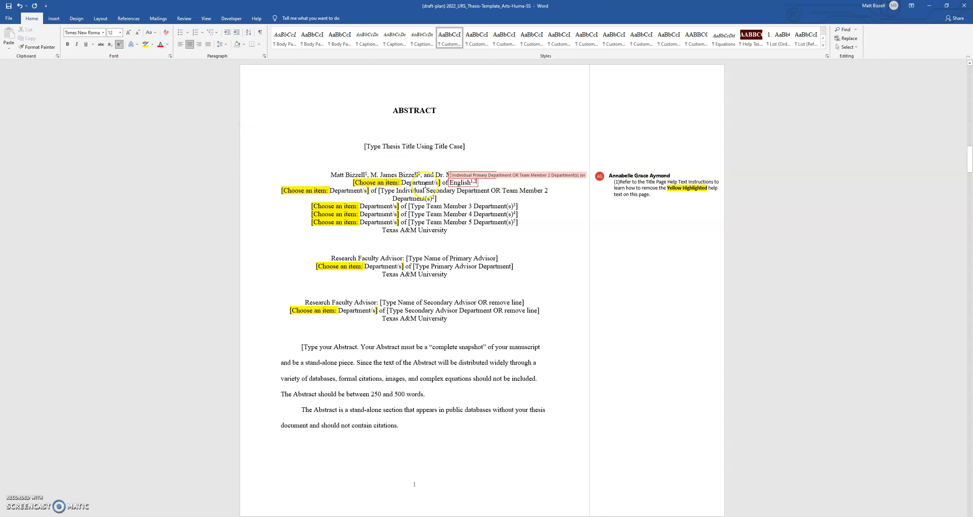
click(420, 196)
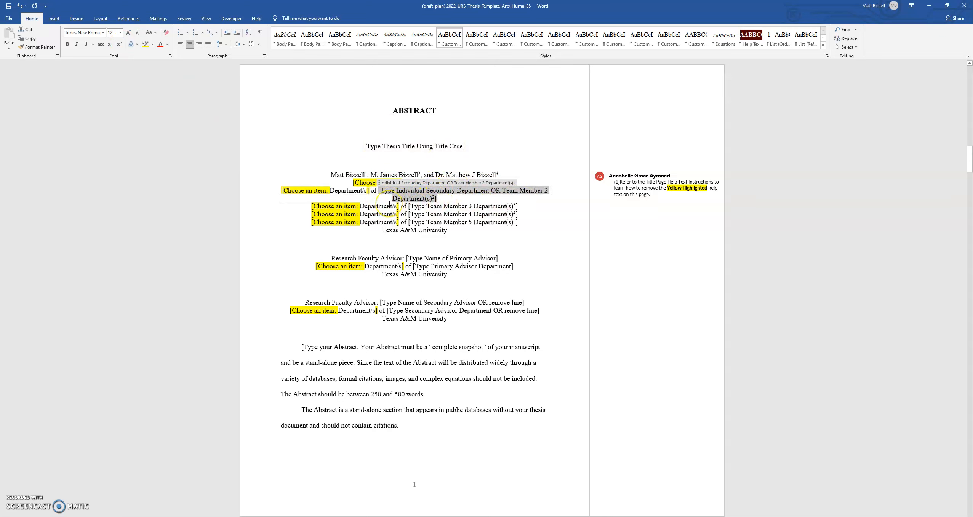
text(Philosophy)
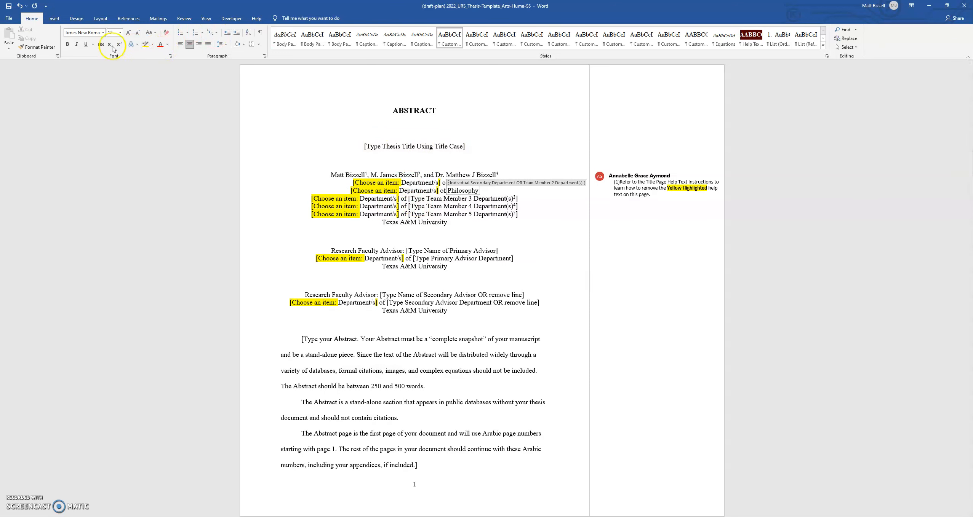
text(3)
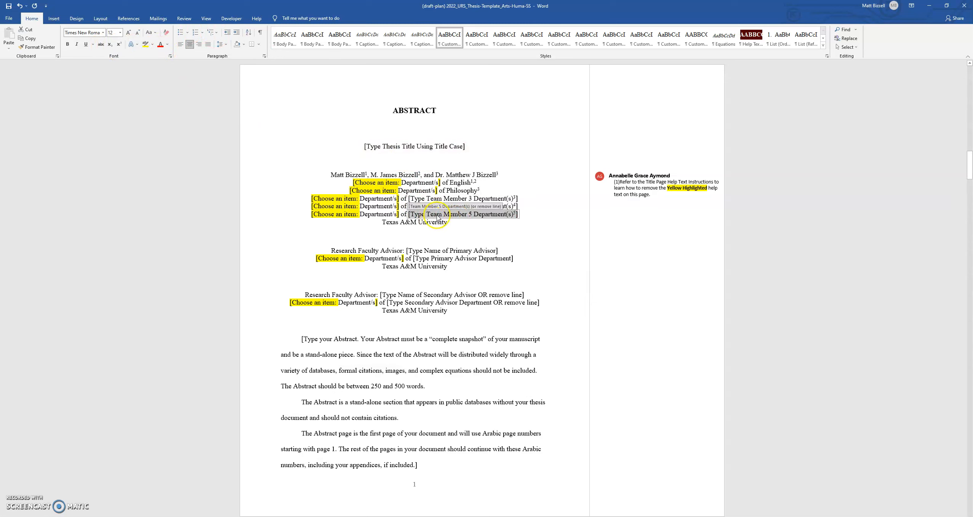
Delete the unused Team Member 3–5 department lines below Philosophy
click(518, 215)
key(Delete)
key(BackSpace)
key(BackSpace)
key(BackSpace)
key(BackSpace)
key(BackSpace)
key(BackSpace)
key(BackSpace)
key(BackSpace)
key(BackSpace)
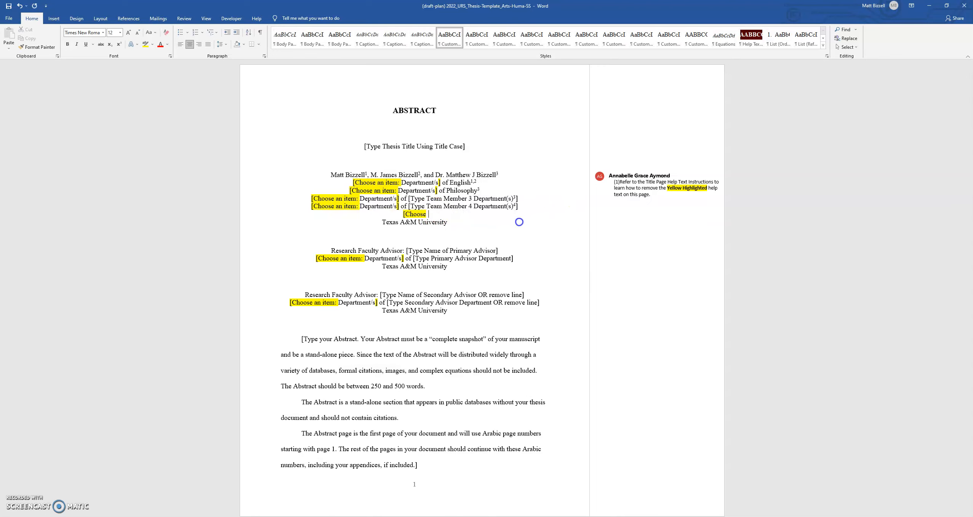
key(BackSpace)
key(BackSpace)
key(BackSpace)
key(BackSpace)
key(BackSpace)
key(BackSpace)
key(BackSpace)
key(BackSpace)
key(BackSpace)
key(BackSpace)
key(BackSpace)
key(BackSpace)
key(BackSpace)
key(BackSpace)
key(BackSpace)
key(BackSpace)
key(BackSpace)
key(BackSpace)
key(BackSpace)
key(BackSpace)
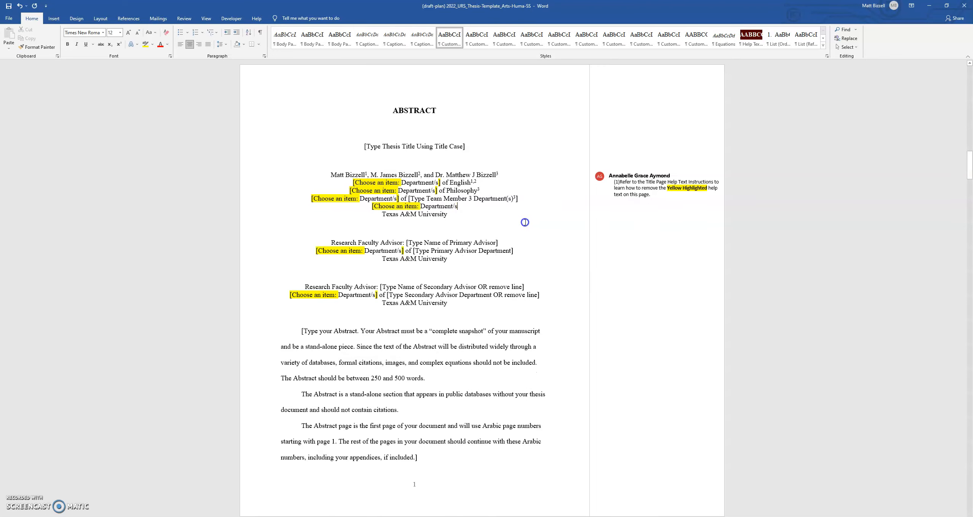
key(BackSpace)
key(BackSpace)
key(BackSpace)
key(BackSpace)
key(BackSpace)
key(BackSpace)
key(BackSpace)
key(BackSpace)
key(BackSpace)
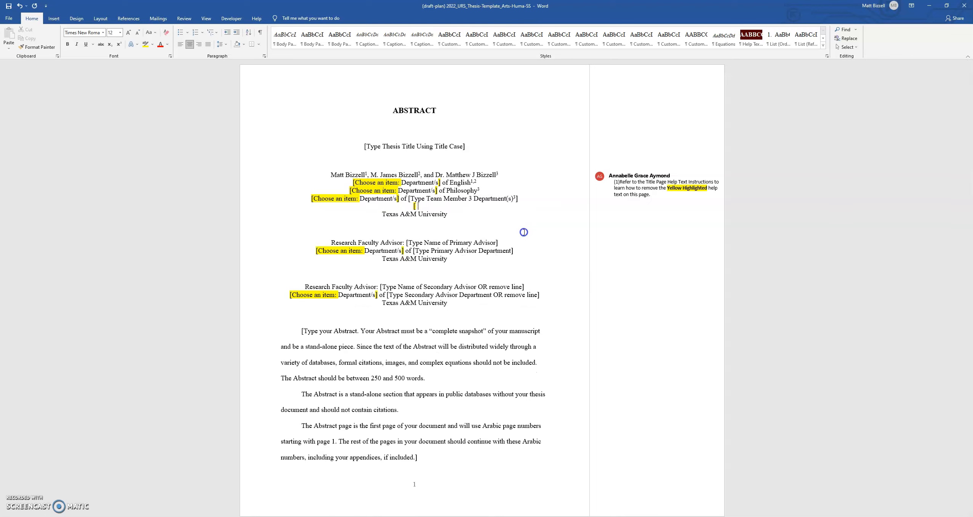
key(BackSpace)
key(BackSpace)
key(BackSpace)
key(BackSpace)
key(BackSpace)
key(BackSpace)
key(BackSpace)
key(BackSpace)
key(BackSpace)
key(BackSpace)
key(BackSpace)
key(BackSpace)
key(BackSpace)
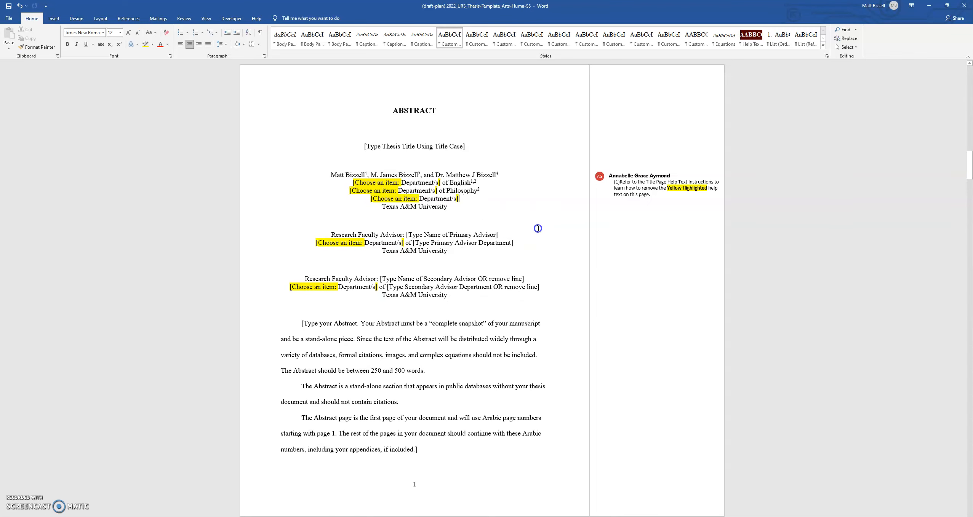
key(BackSpace)
key(BackSpace)
key(BackSpace)
key(BackSpace)
key(BackSpace)
key(BackSpace)
key(BackSpace)
key(BackSpace)
key(BackSpace)
key(BackSpace)
key(BackSpace)
key(BackSpace)
key(BackSpace)
key(BackSpace)
key(BackSpace)
key(BackSpace)
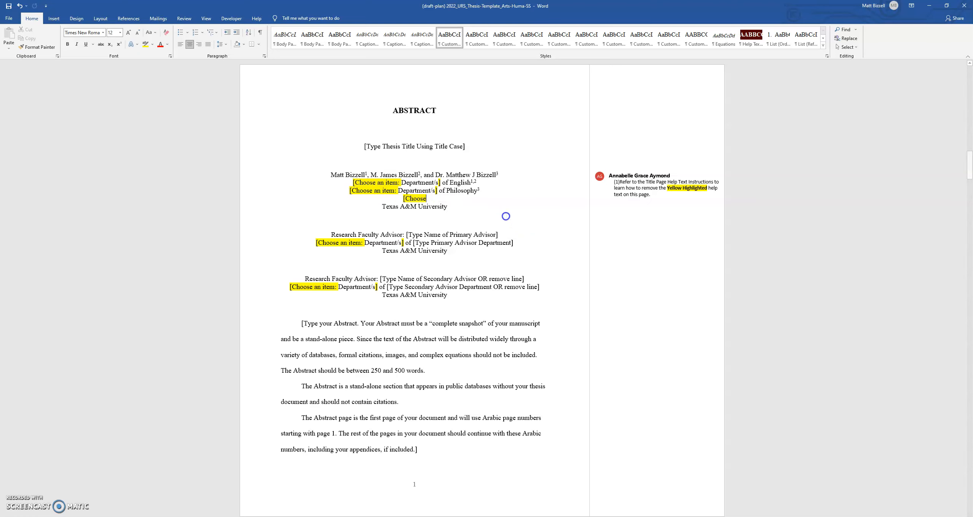
key(BackSpace)
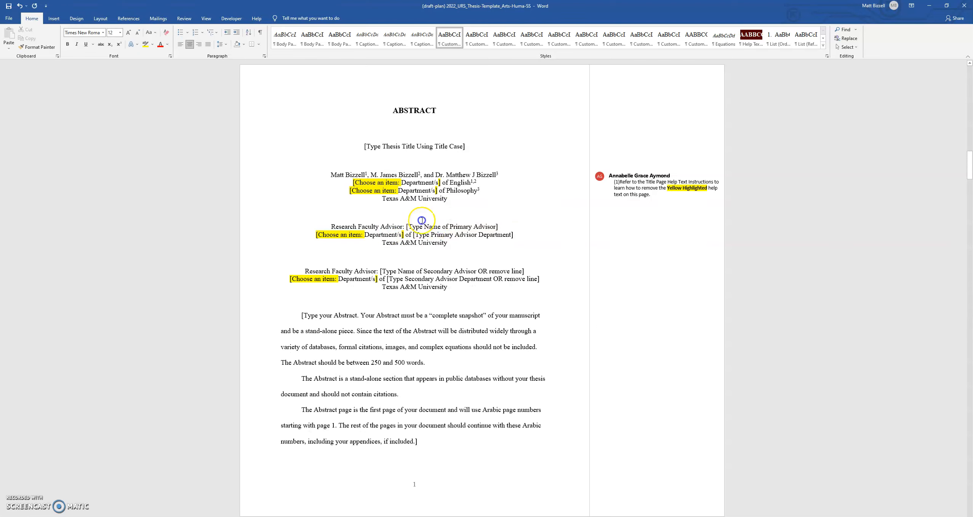
Delete the '[Choose an item:' and '/s]' remnants from the English and Philosophy department lines, retyping the D
click(438, 191)
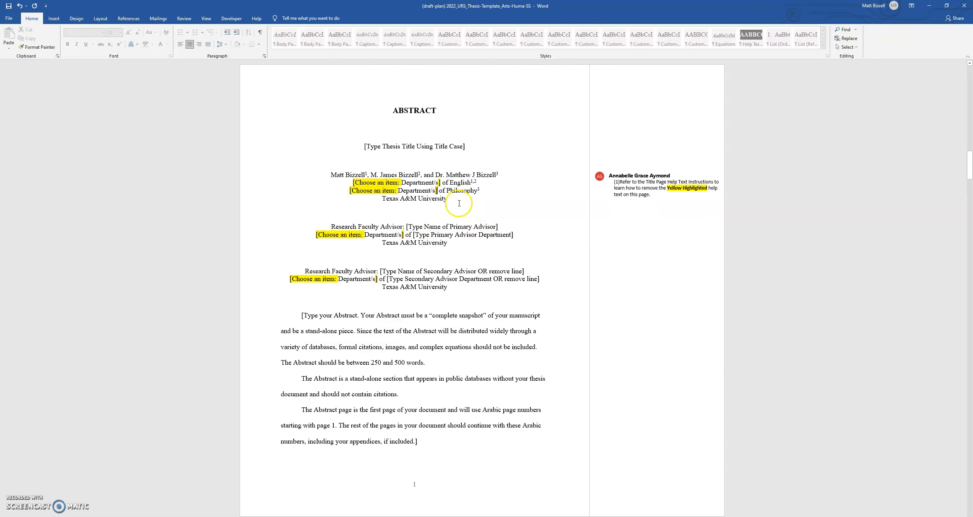
key(Left)
key(BackSpace)
key(BackSpace)
key(BackSpace)
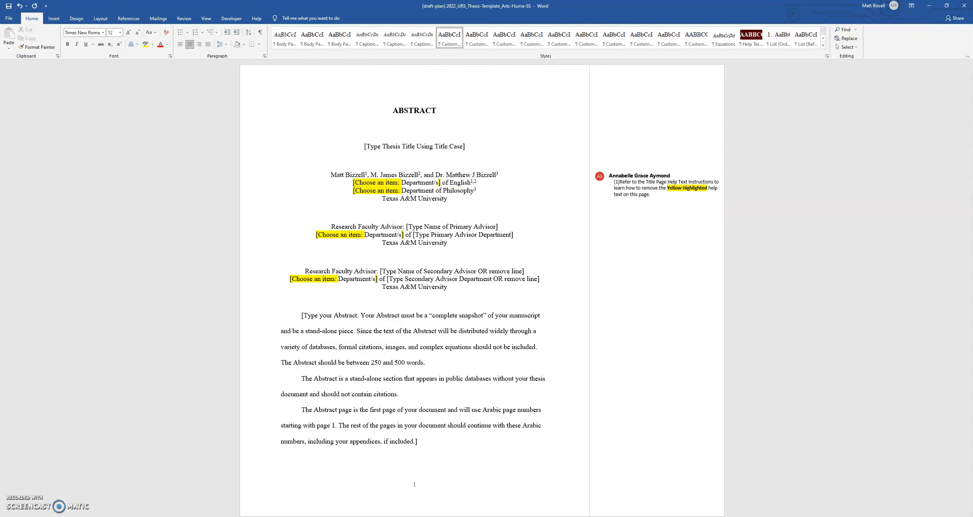
key(BackSpace)
key(BackSpace)
key(BackSpace)
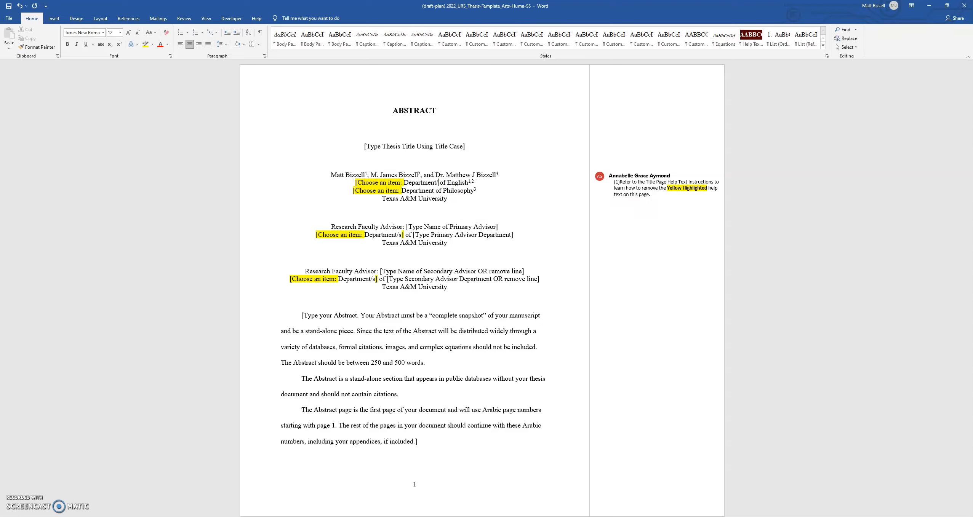
key(Down)
key(ctrl+Left)
key(BackSpace)
key(BackSpace)
key(BackSpace)
key(BackSpace)
key(BackSpace)
key(BackSpace)
key(BackSpace)
key(BackSpace)
key(BackSpace)
key(BackSpace)
key(BackSpace)
key(BackSpace)
key(BackSpace)
key(BackSpace)
key(BackSpace)
key(BackSpace)
key(BackSpace)
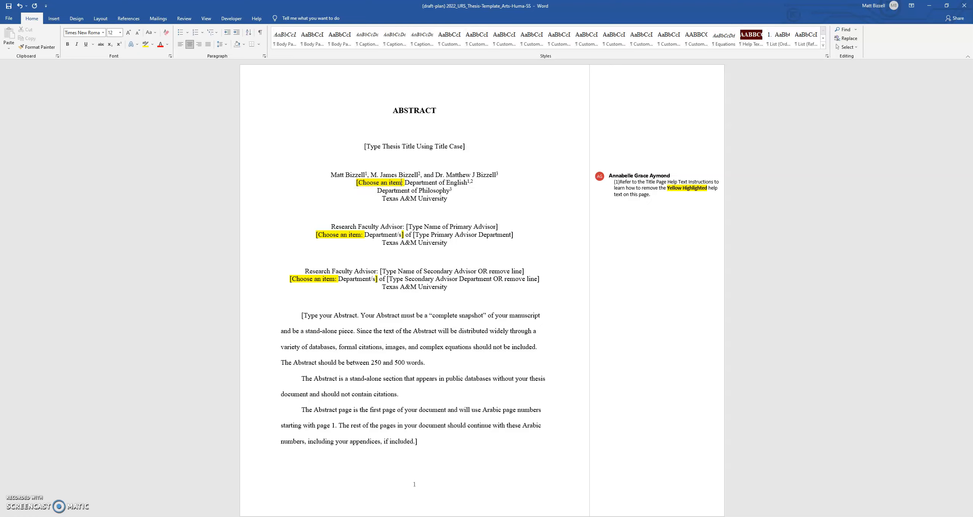
key(BackSpace)
key(BackSpace)
key(BackSpace)
key(BackSpace)
key(BackSpace)
key(BackSpace)
key(BackSpace)
key(BackSpace)
key(BackSpace)
key(BackSpace)
key(BackSpace)
key(BackSpace)
key(BackSpace)
key(BackSpace)
key(BackSpace)
key(BackSpace)
key(BackSpace)
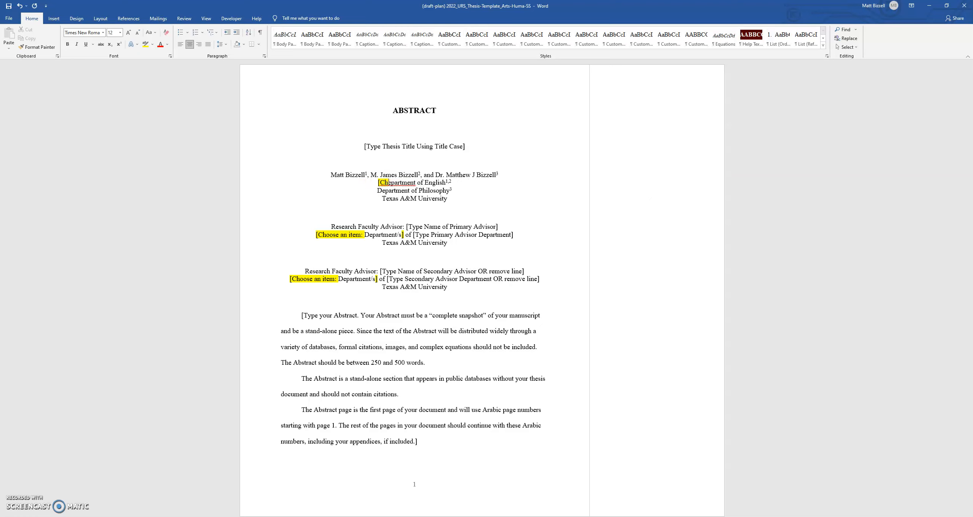
key(BackSpace)
text(D)
Give the D of Department of English No Color highlight and Automatic font colour
click(383, 181)
drag(381, 183, 386, 183)
click(153, 45)
click(167, 89)
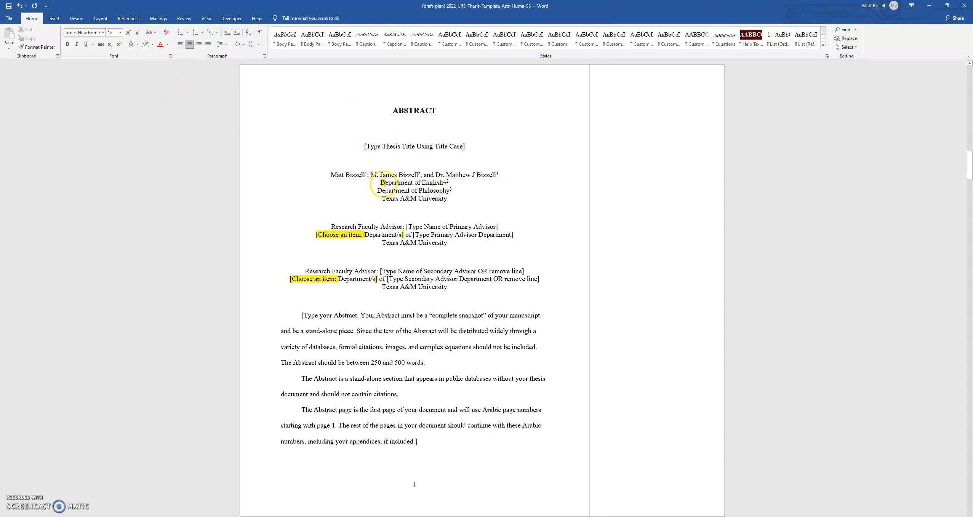
drag(381, 182, 385, 183)
click(168, 44)
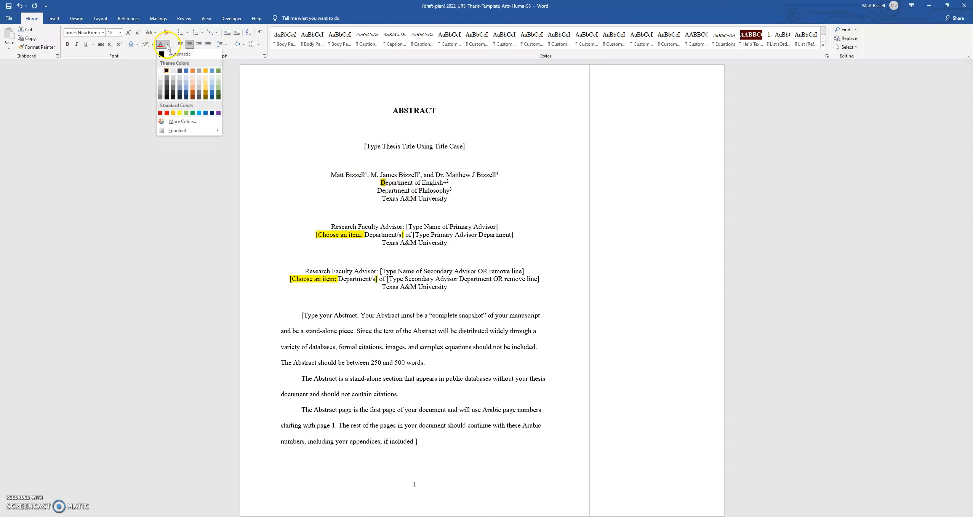
click(179, 54)
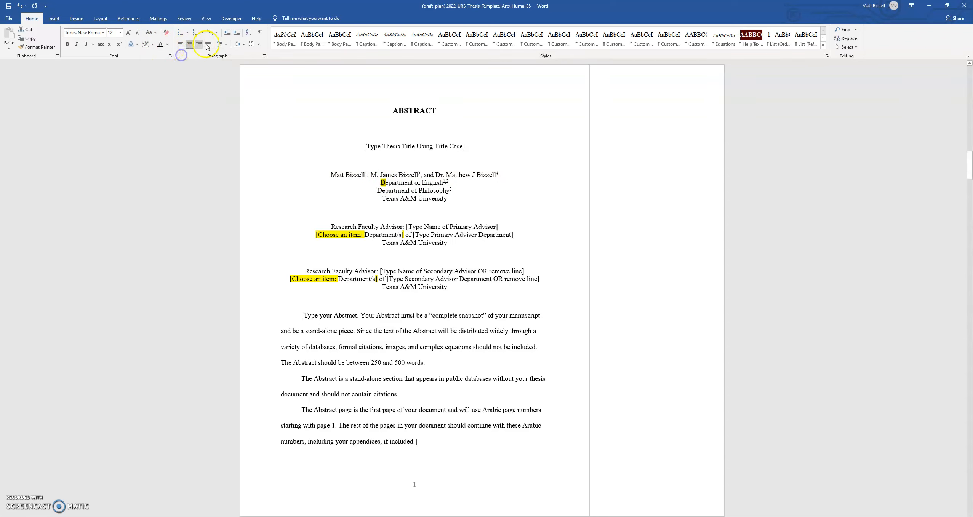
click(433, 198)
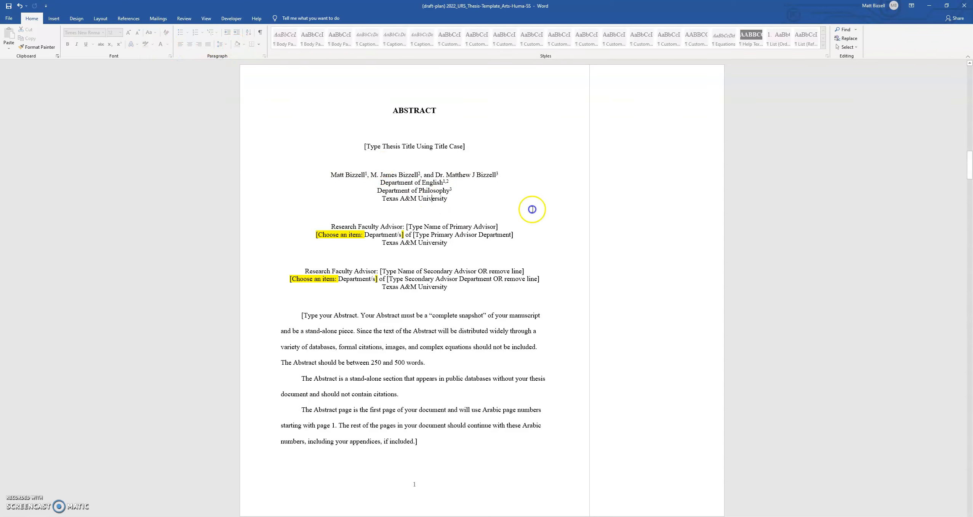